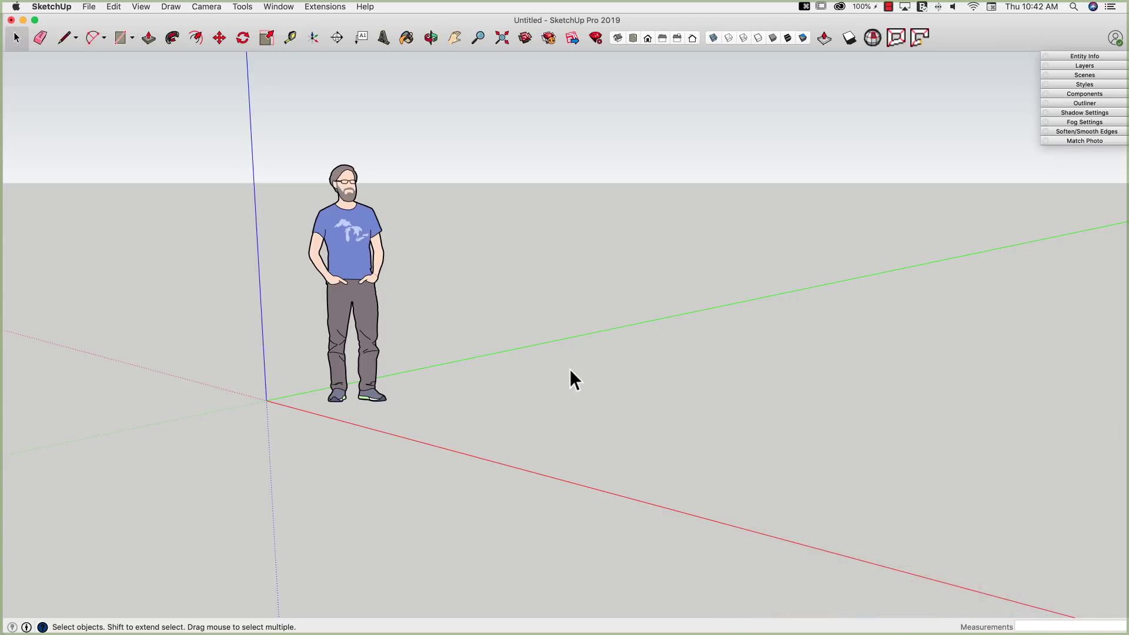
Draw a rectangle about 3' 3" by 4' 4" on the ground plane beside the standing figure.
middle_click_drag(567, 369, 429, 279)
middle_click_drag(455, 372, 445, 409)
key("r")
left_click(440, 412)
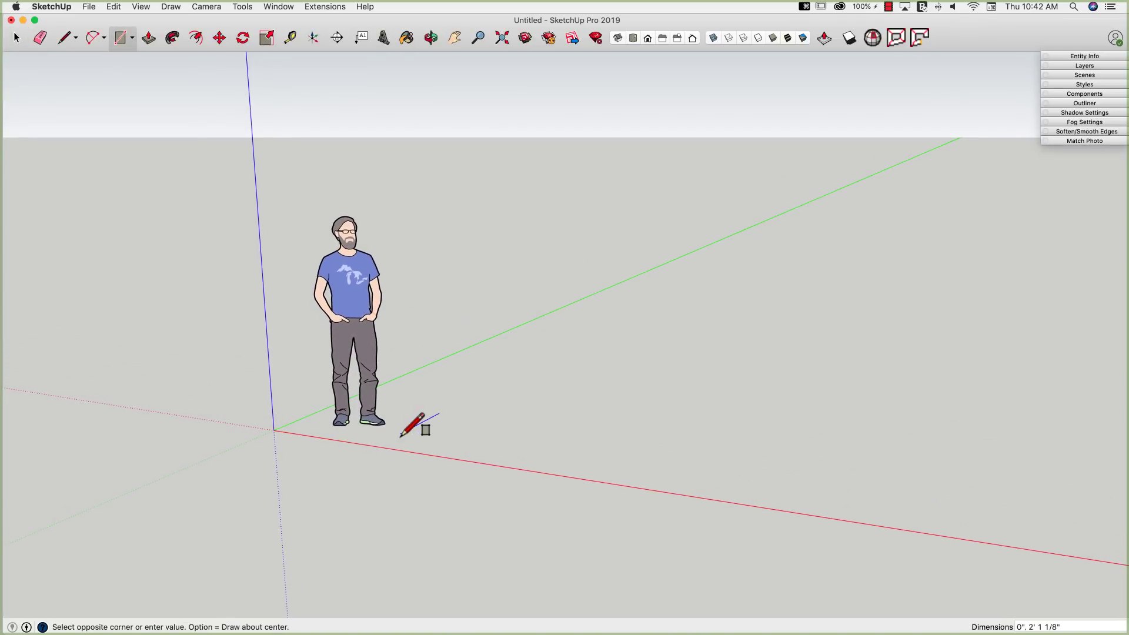
left_click(593, 388)
Push/Pull the rectangle upward about 3' 8" to form a solid box.
middle_click_drag(592, 388, 557, 370)
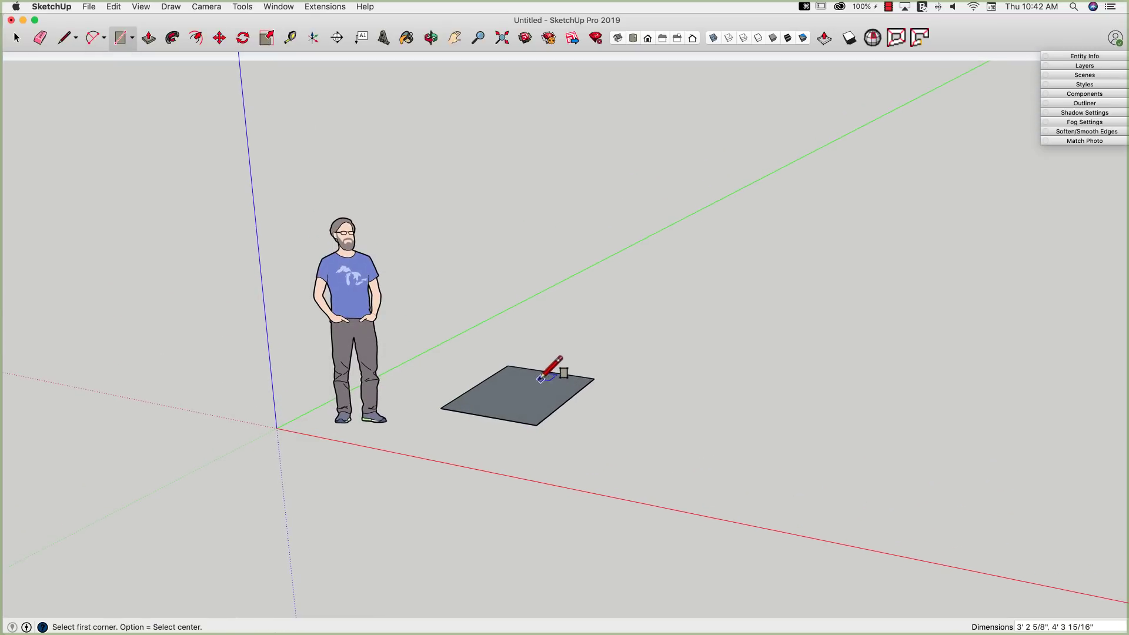
key("p")
left_click(508, 404)
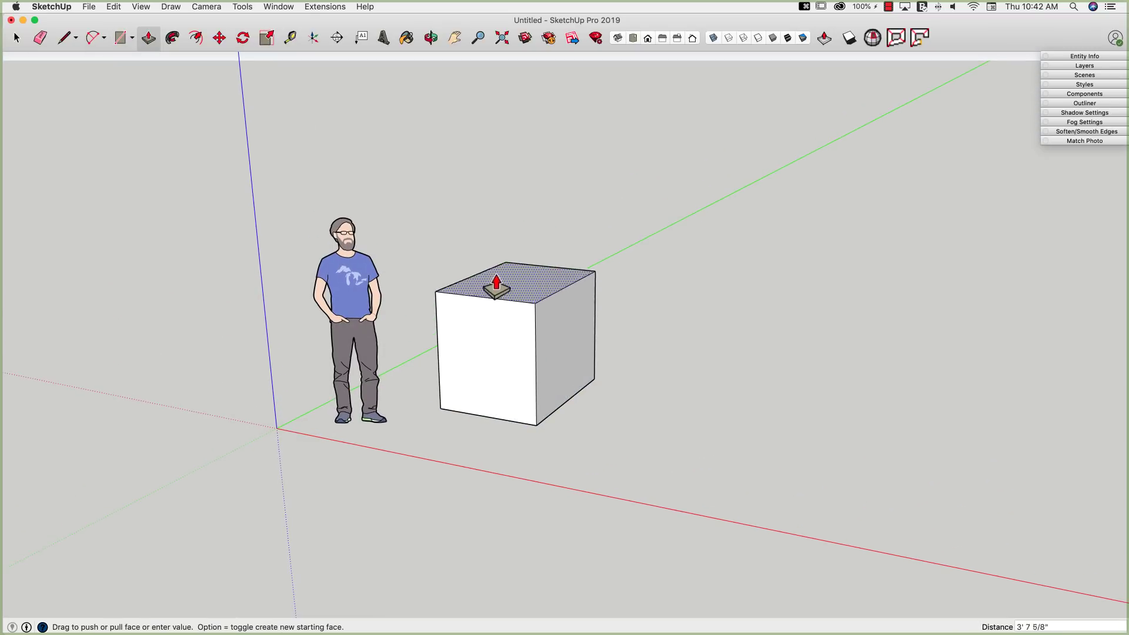
left_click(498, 287)
key("space")
Turn the whole box into a component with the definition name "Dynamic Cube".
middle_click_drag(499, 291, 519, 428)
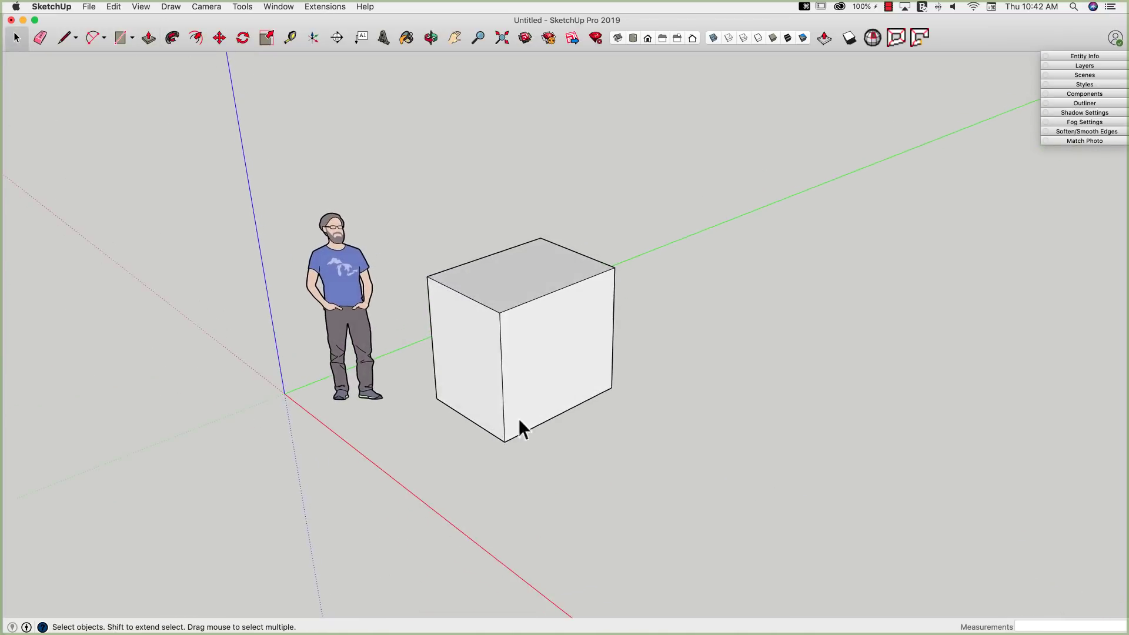
middle_click_drag(488, 252, 498, 302)
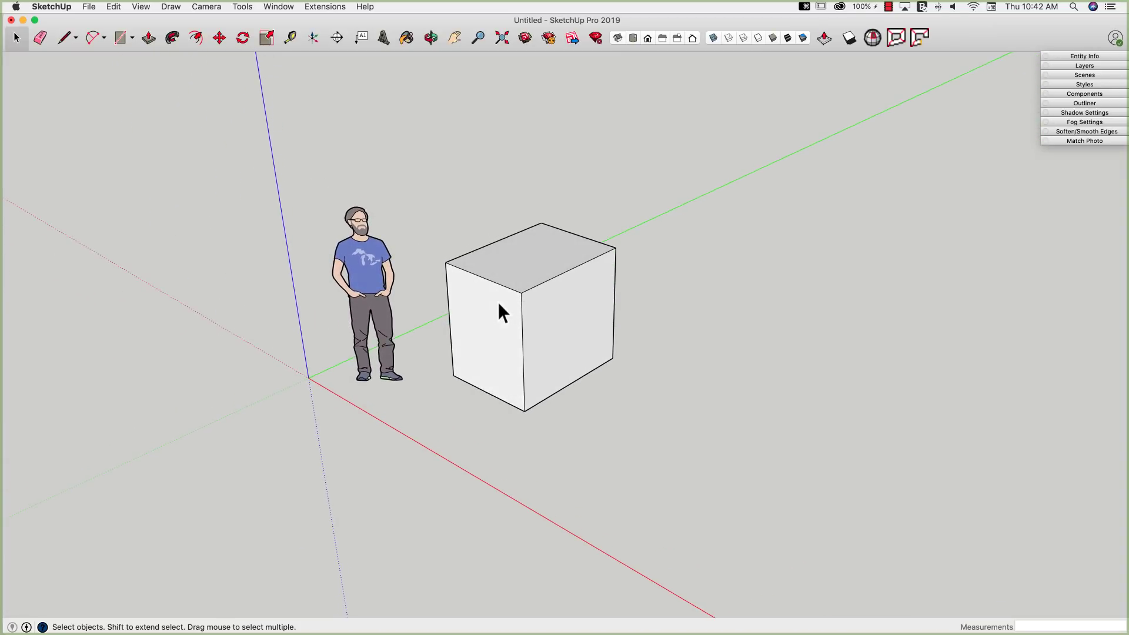
triple_click(498, 301)
right_click(498, 303)
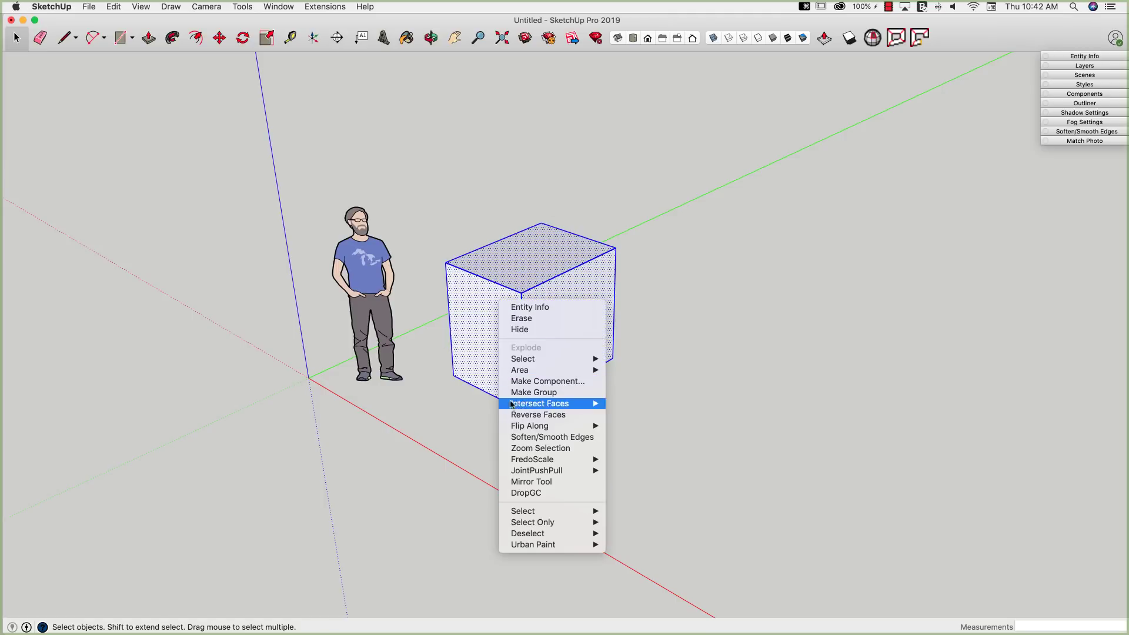
left_click(561, 381)
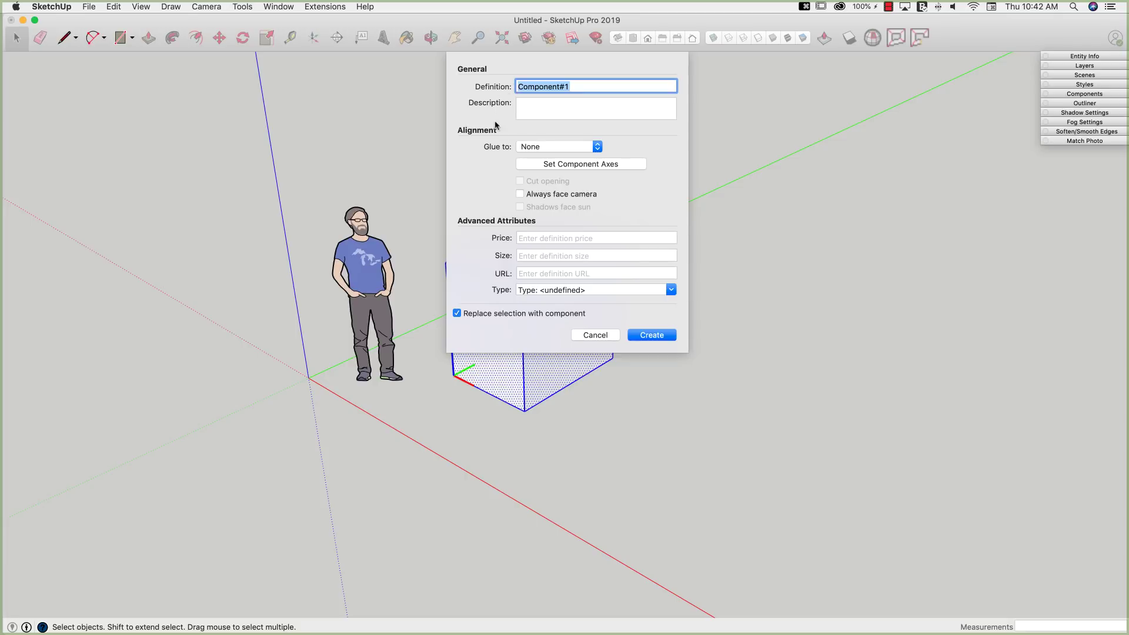
left_click(578, 89)
triple_click(581, 86)
type("Dynamic Cube")
left_click(662, 339)
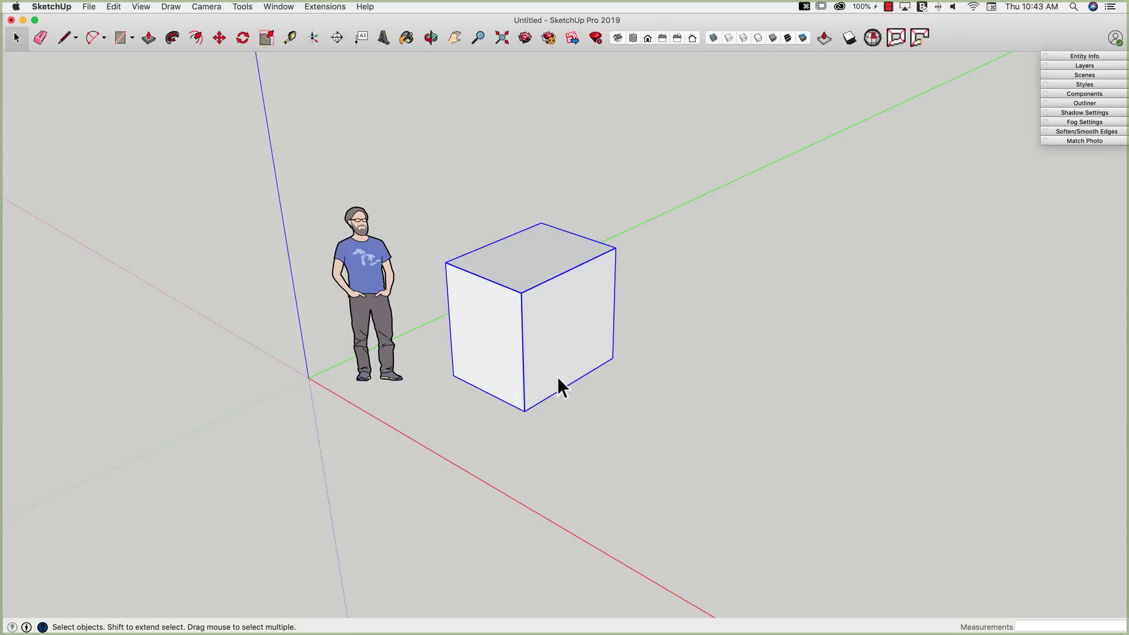
Open the Component Attributes and Component Options windows for the cube and arrange them on either side of it.
right_click(507, 307)
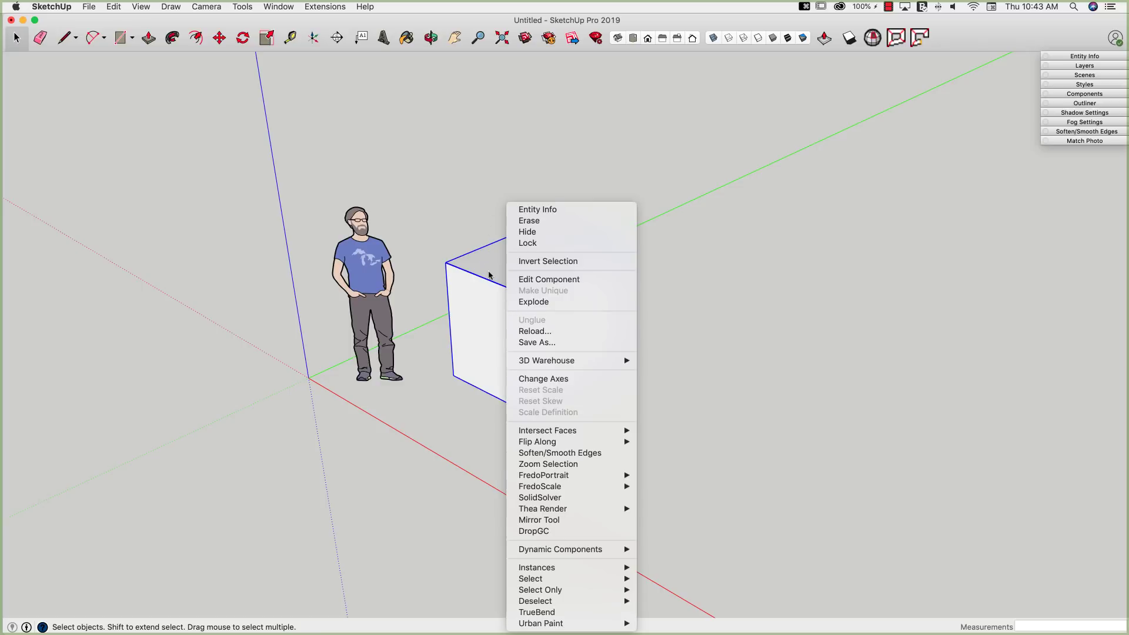
mouse_move(558, 553)
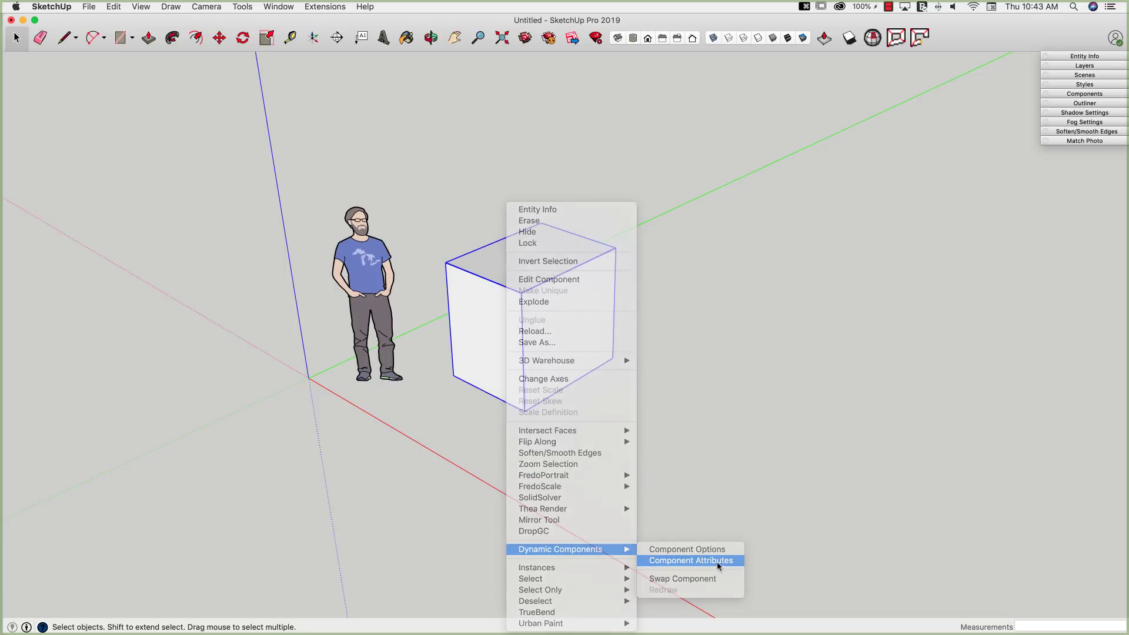
left_click(717, 562)
left_click_drag(202, 134, 303, 146)
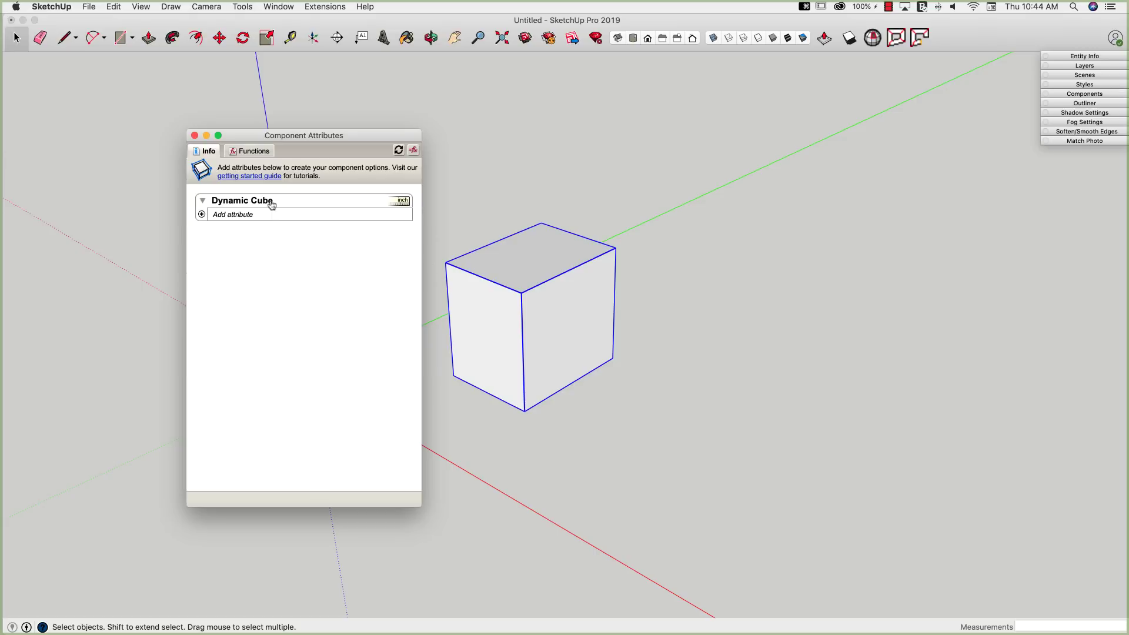
right_click(502, 322)
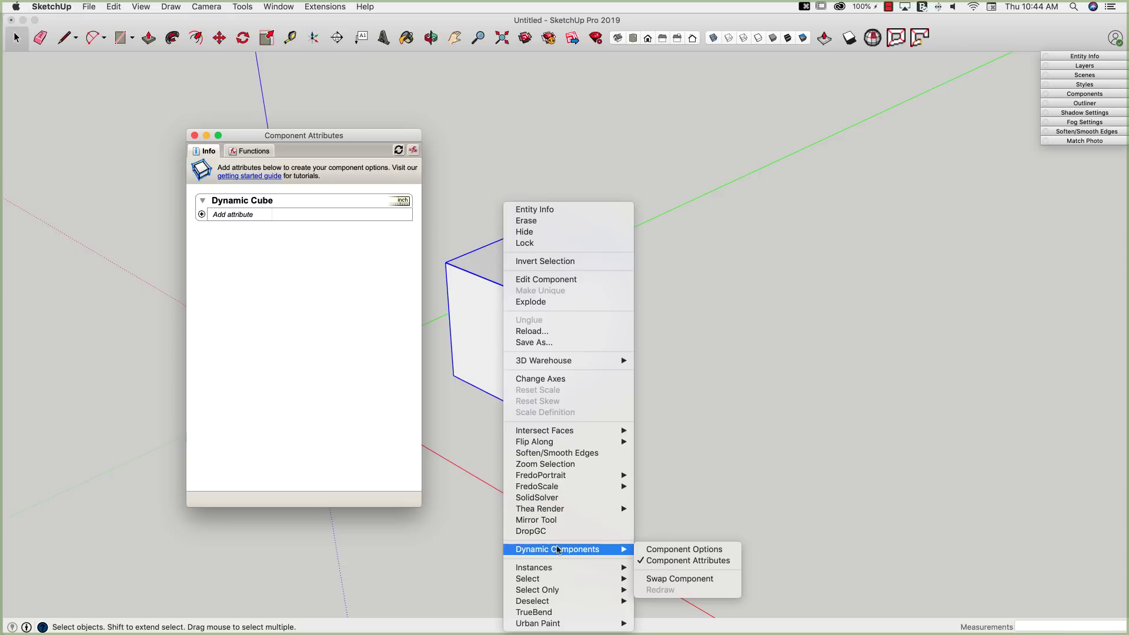
left_click(663, 550)
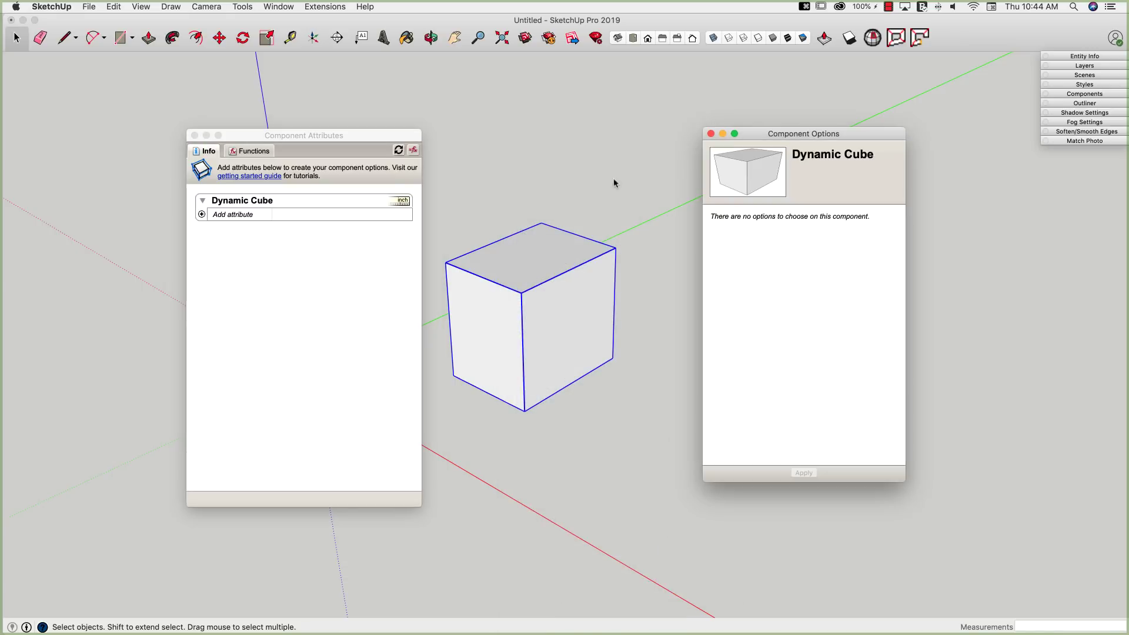
left_click_drag(785, 133, 718, 138)
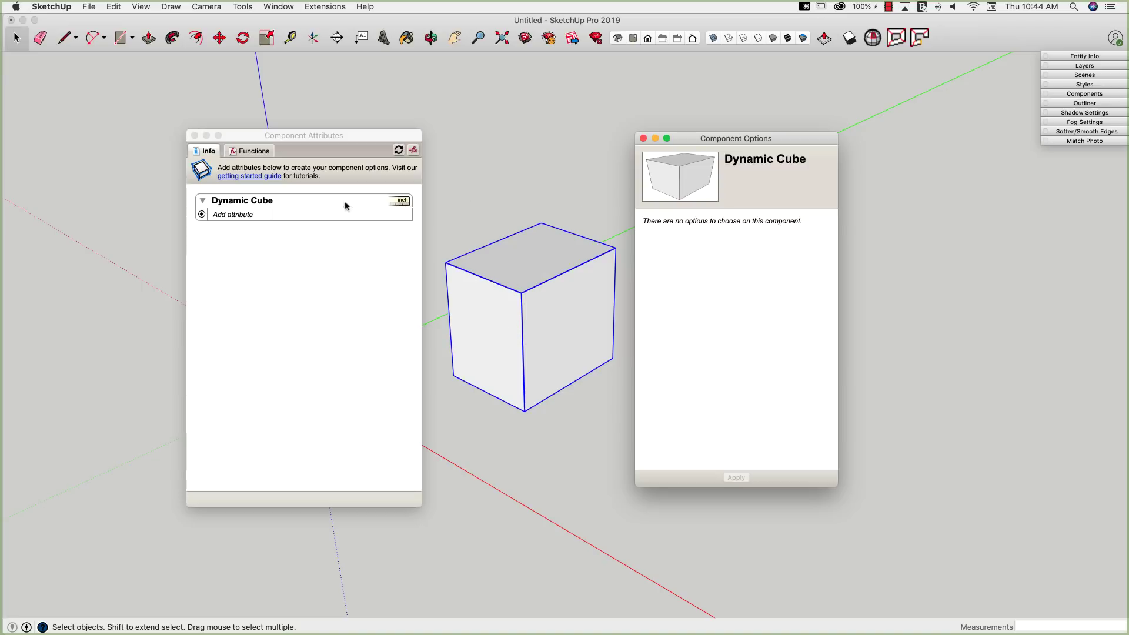
Add a Material attribute to the Dynamic Cube component and set its value to red.
left_click(202, 216)
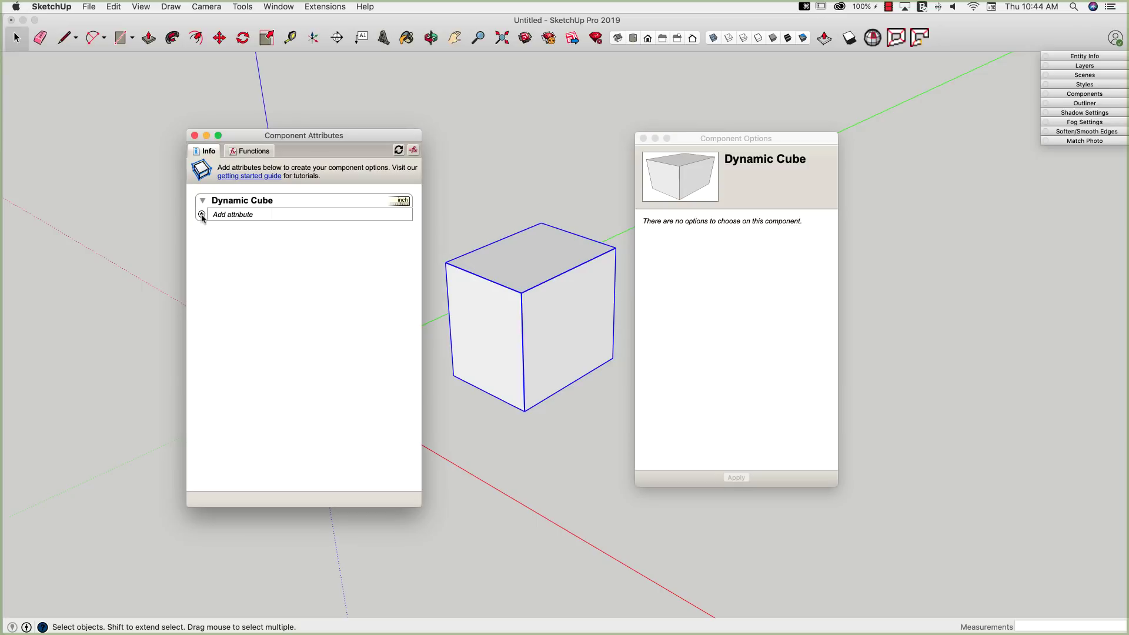
left_click(202, 215)
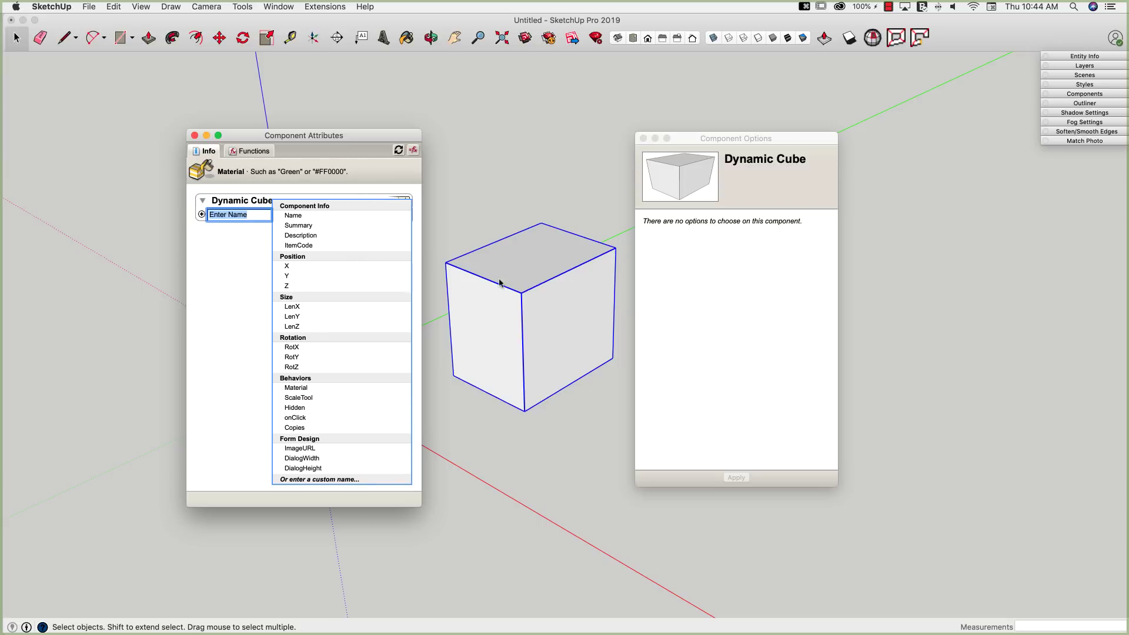
left_click(294, 388)
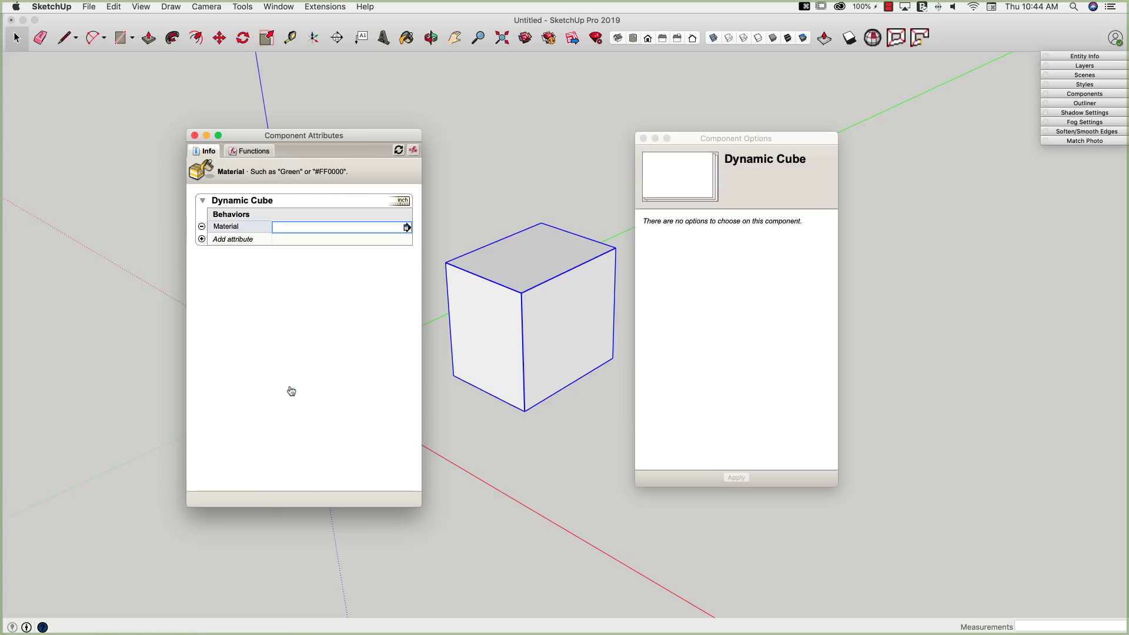
left_click(292, 228)
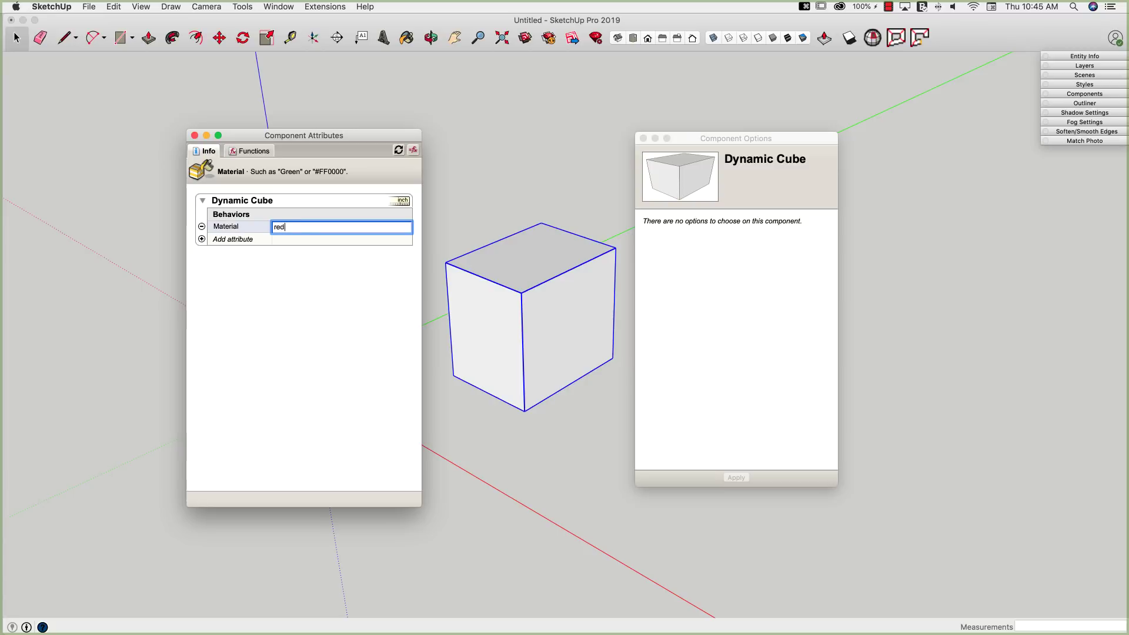
type("red")
key("Return")
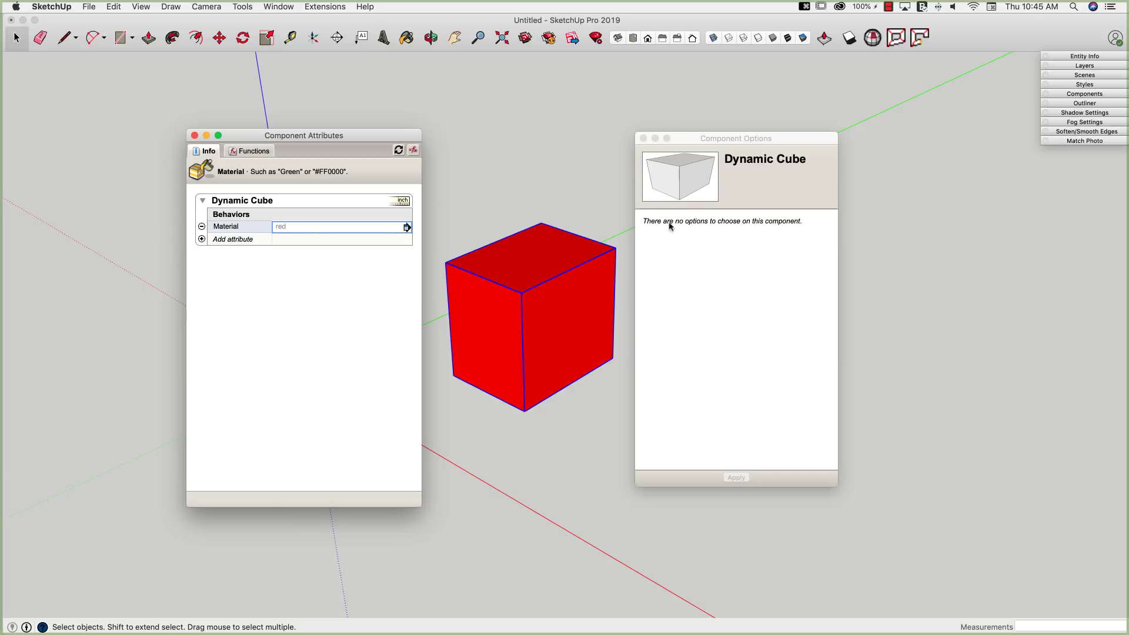
Set the Material attribute's display rule to "Users can select from a list.".
left_click(407, 229)
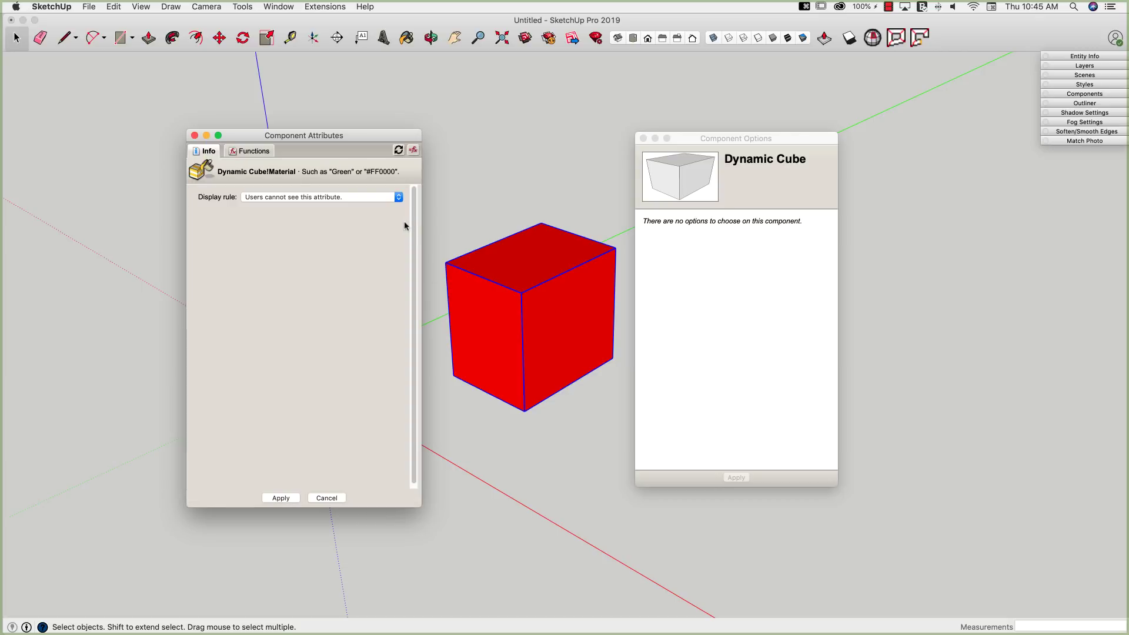
left_click(327, 498)
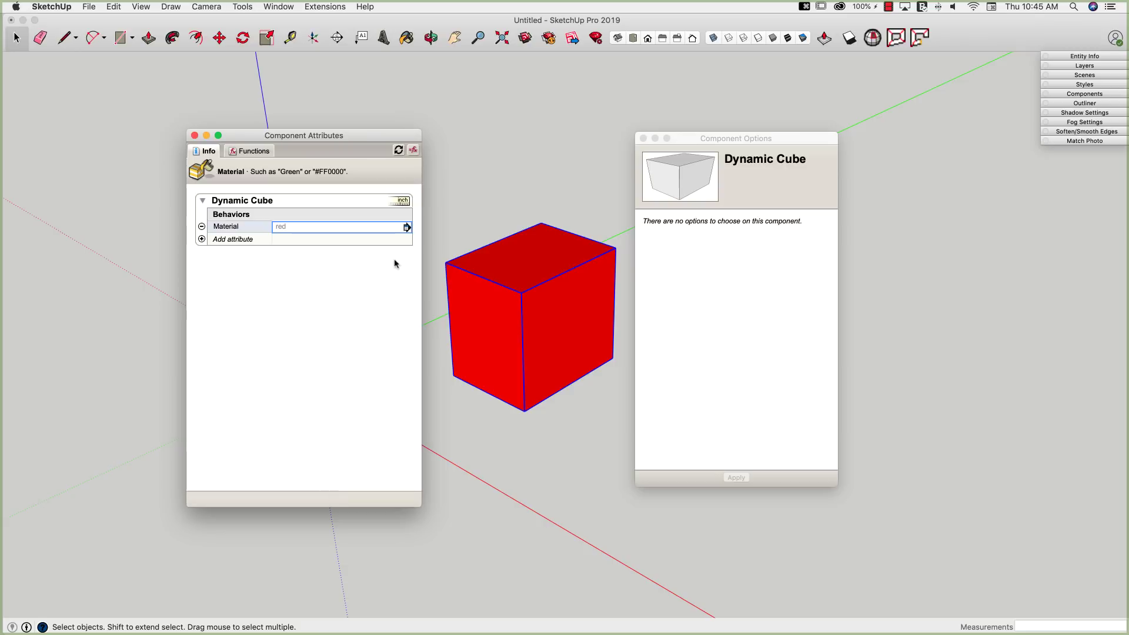
left_click(407, 229)
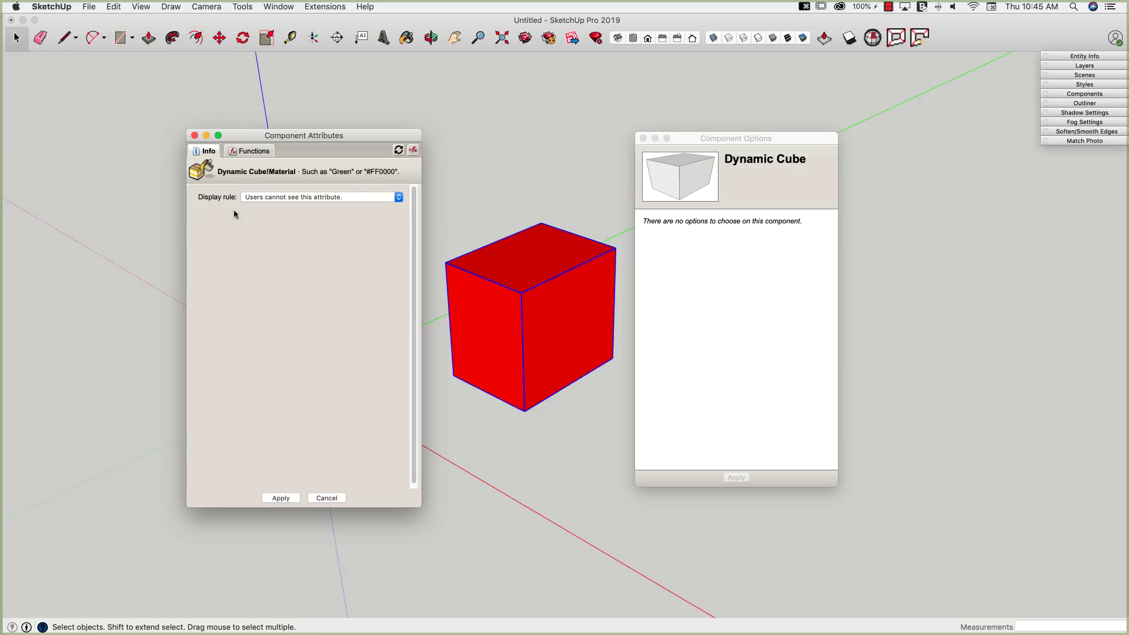
left_click(342, 197)
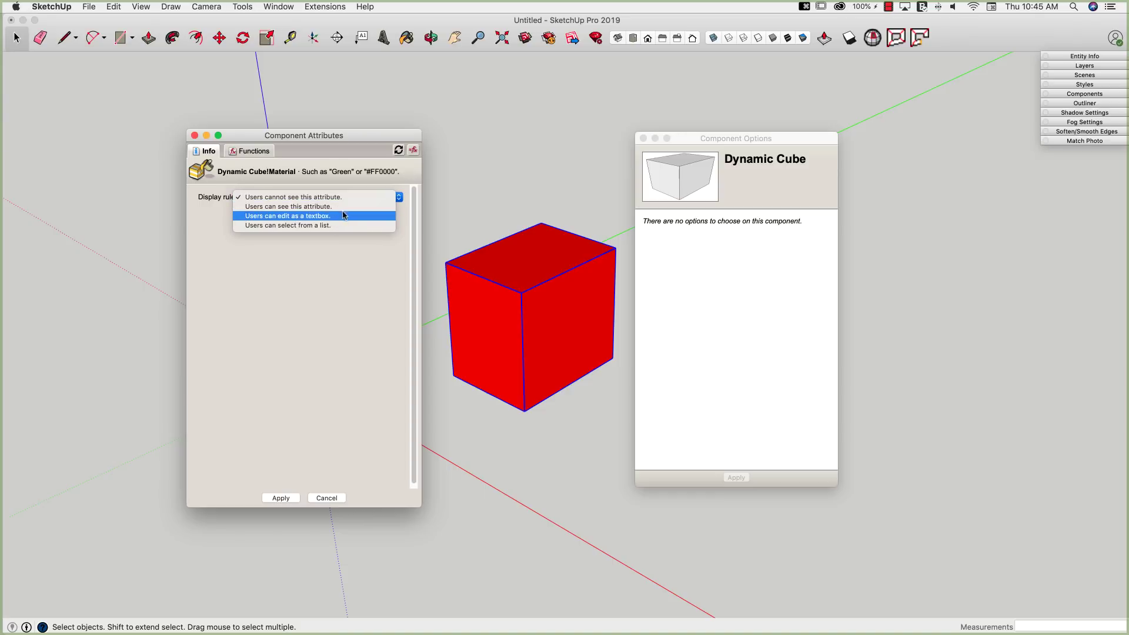
left_click(273, 225)
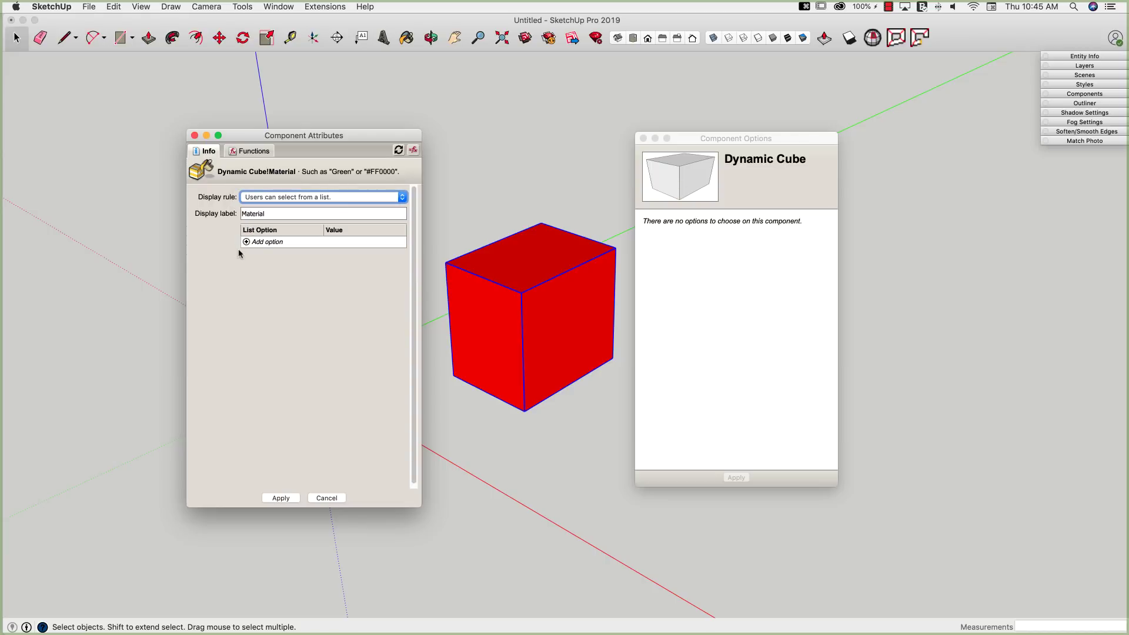
Add the list options Red, Blue and Yellow with matching values to the Material attribute and apply them.
left_click(247, 242)
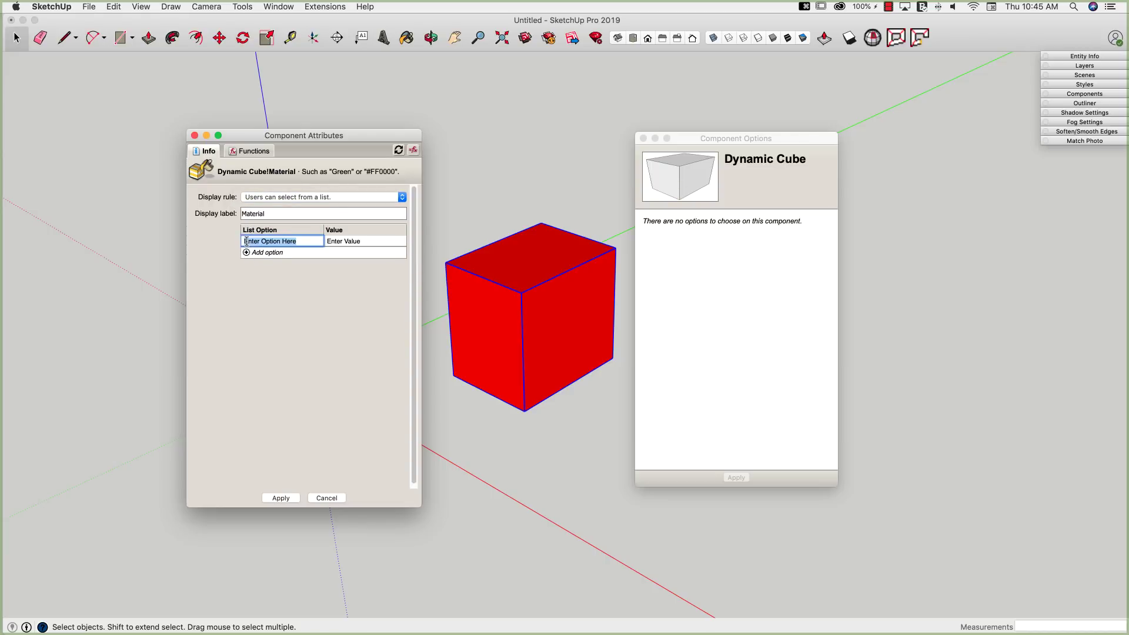
type("Red")
key("Tab")
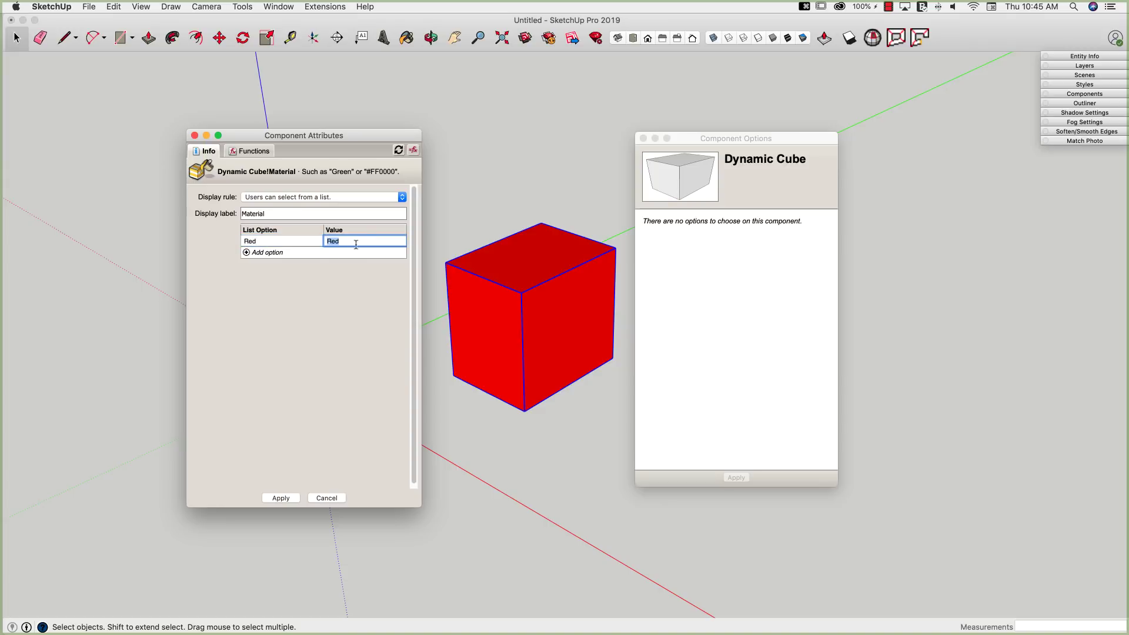
left_click(246, 253)
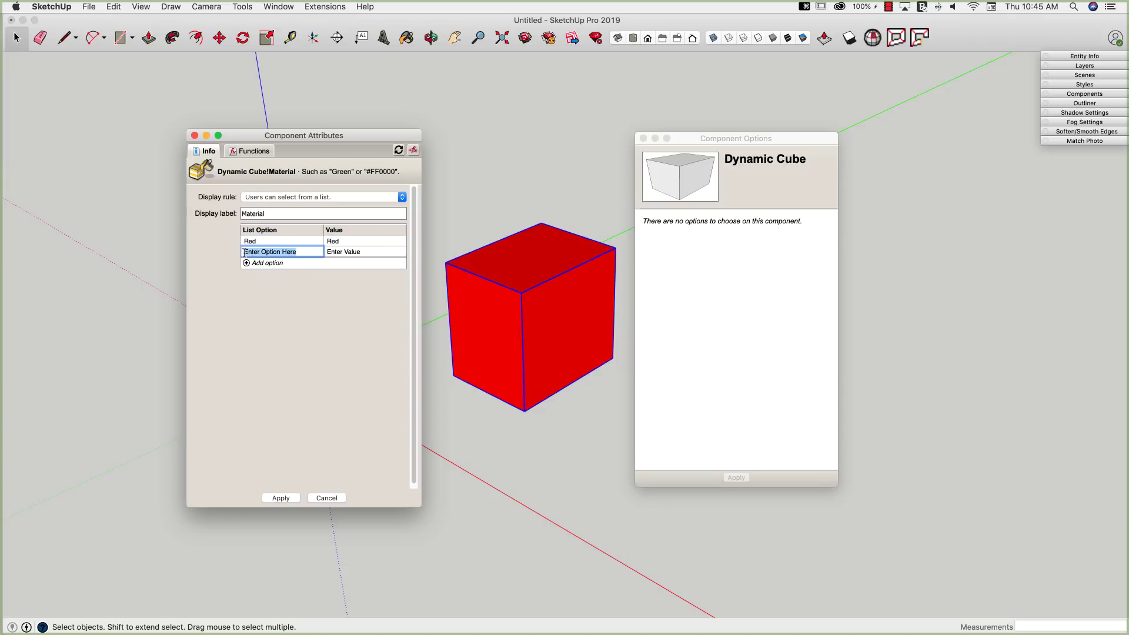
type("Blue")
key("Tab")
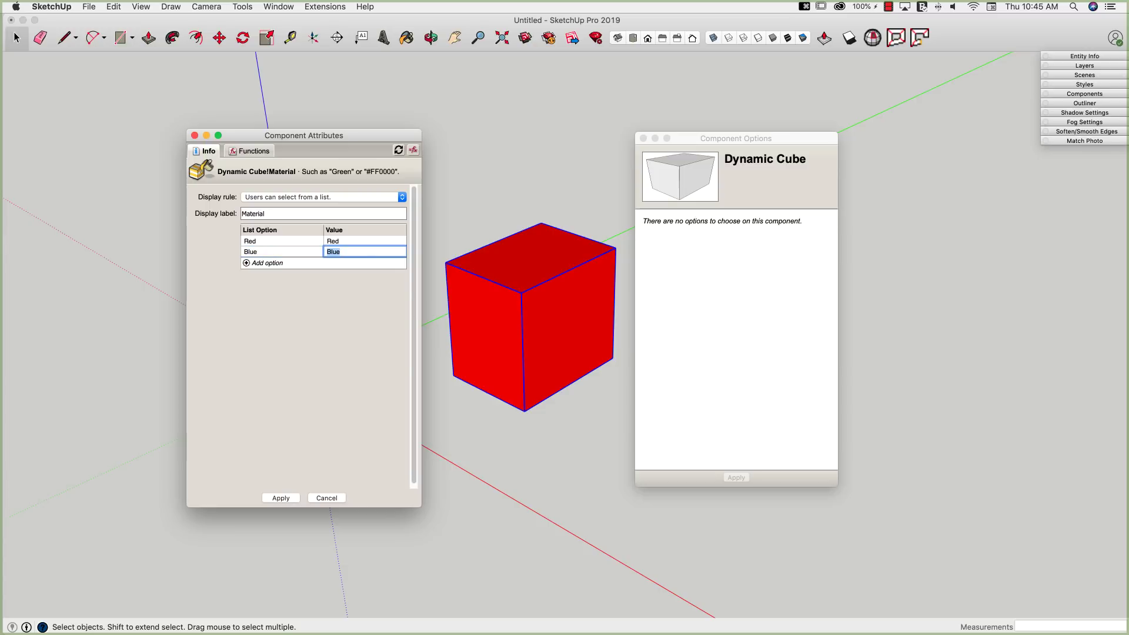
left_click(246, 263)
left_click(246, 263)
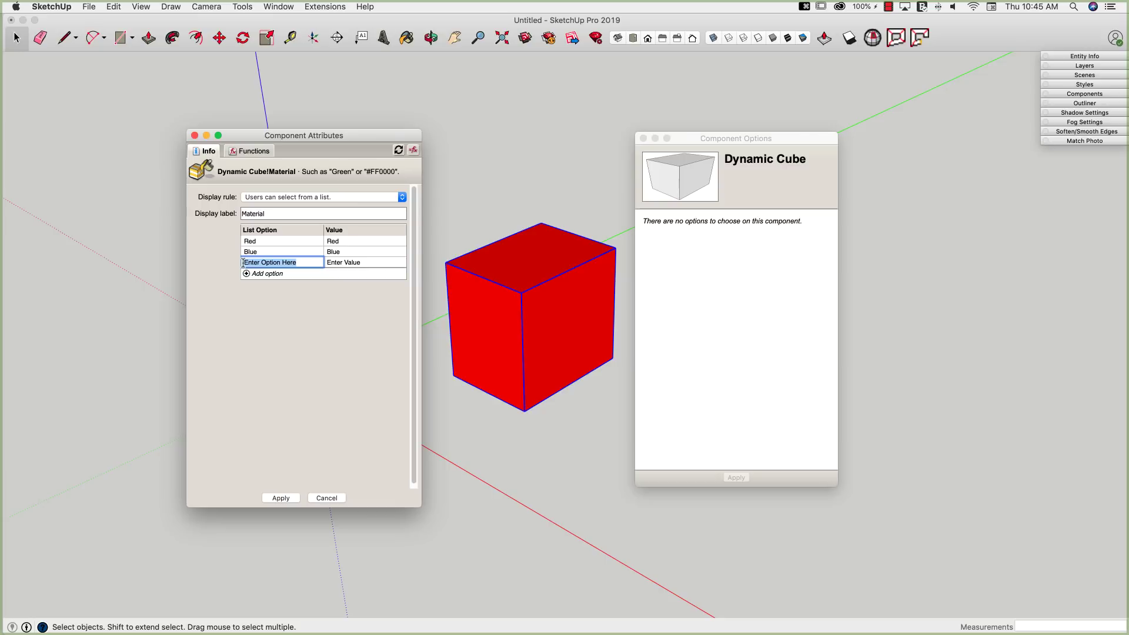
type("Yellow")
key("Tab")
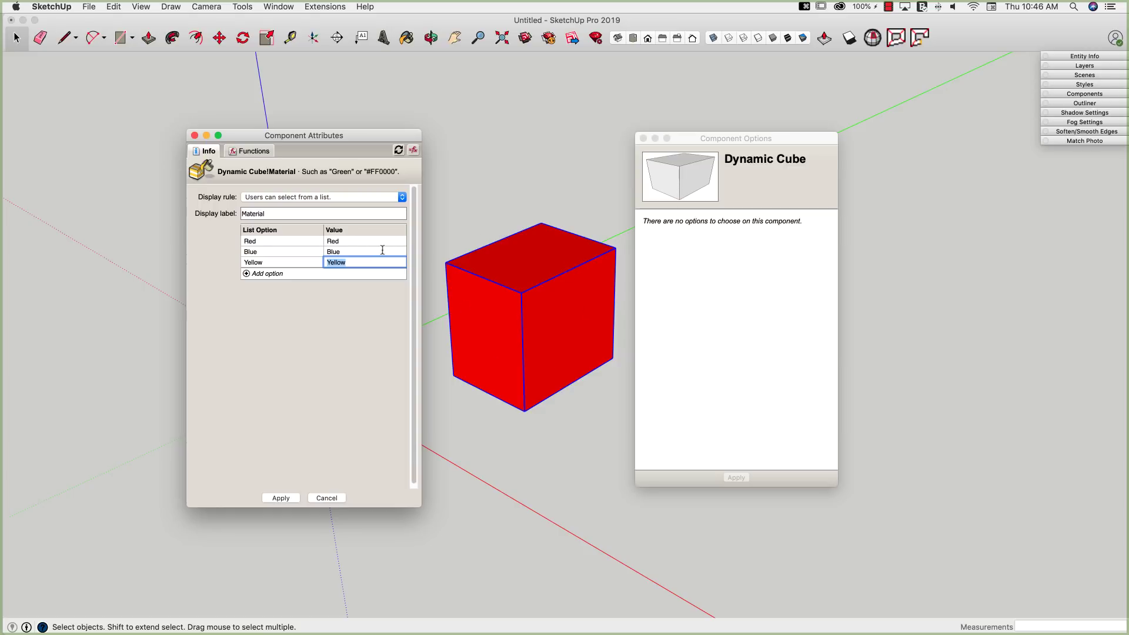
left_click(280, 498)
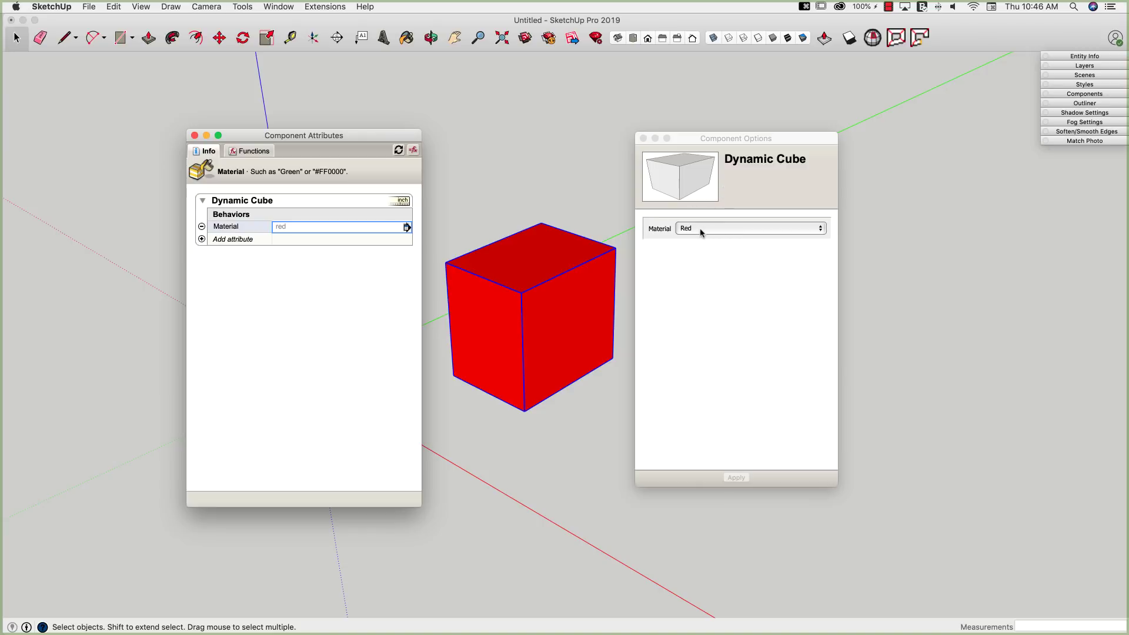
Choose Blue as the cube's Material in the component options and apply it.
left_click(731, 232)
left_click(773, 230)
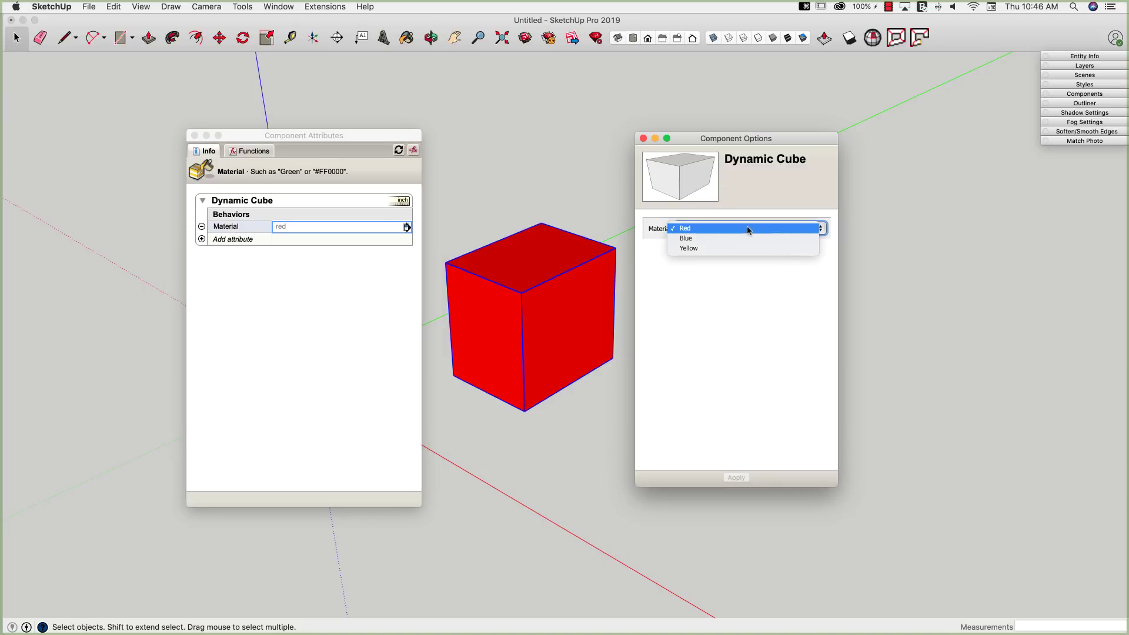
left_click(709, 238)
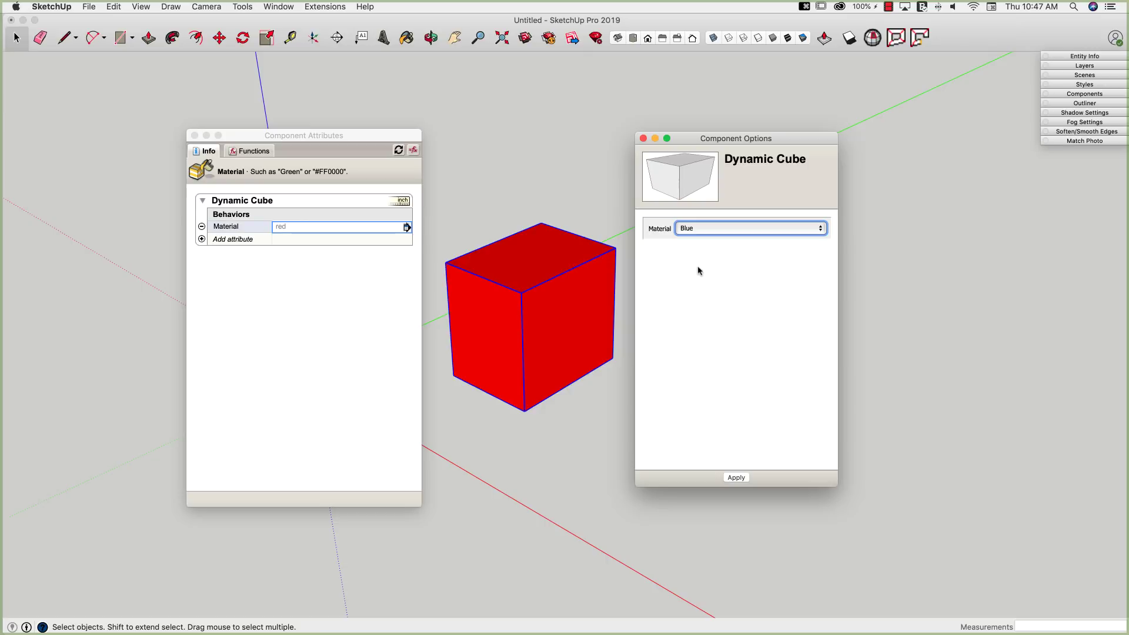
left_click(738, 479)
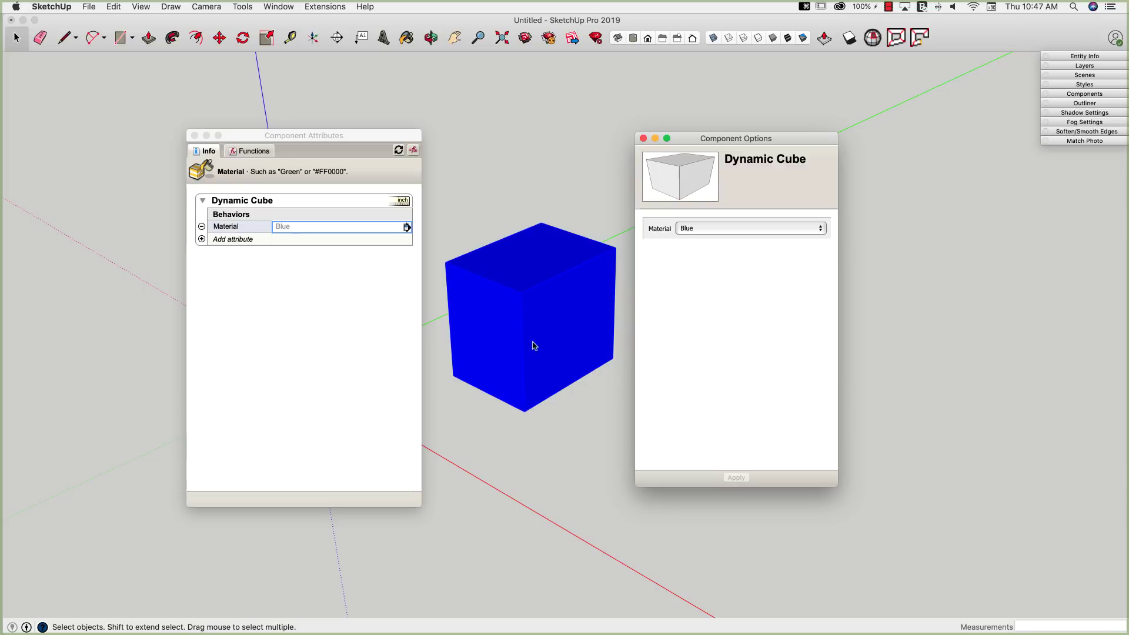
Choose Yellow as the cube's Material in the component options and apply it.
left_click(706, 230)
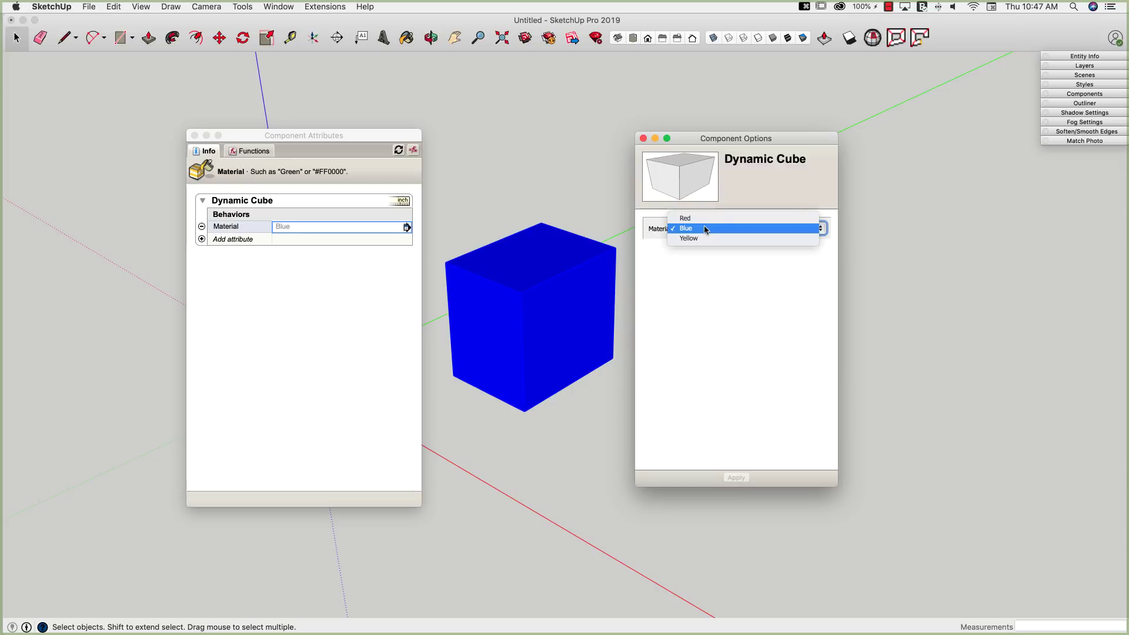
left_click(706, 238)
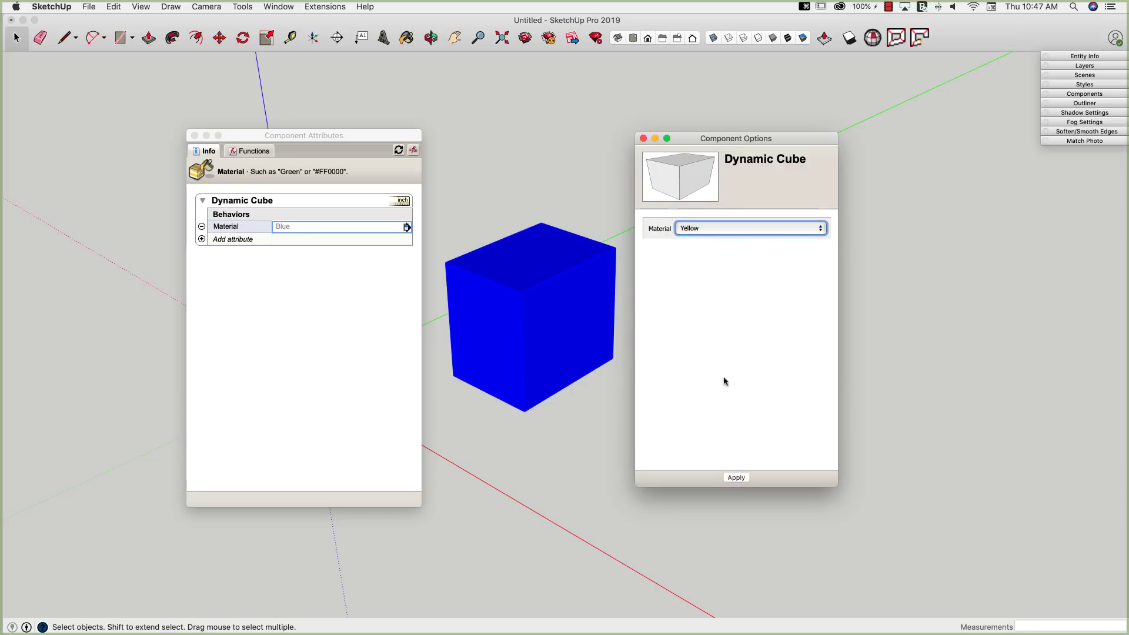
left_click(732, 478)
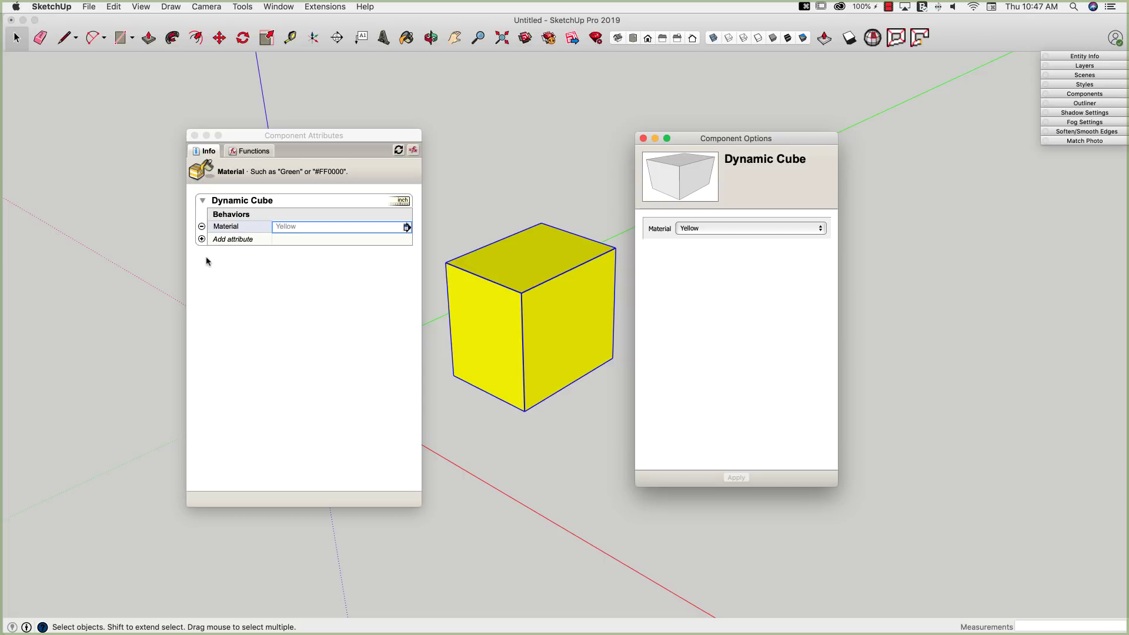
Add the size attributes LenX, LenY and LenZ to the Dynamic Cube component.
left_click(201, 239)
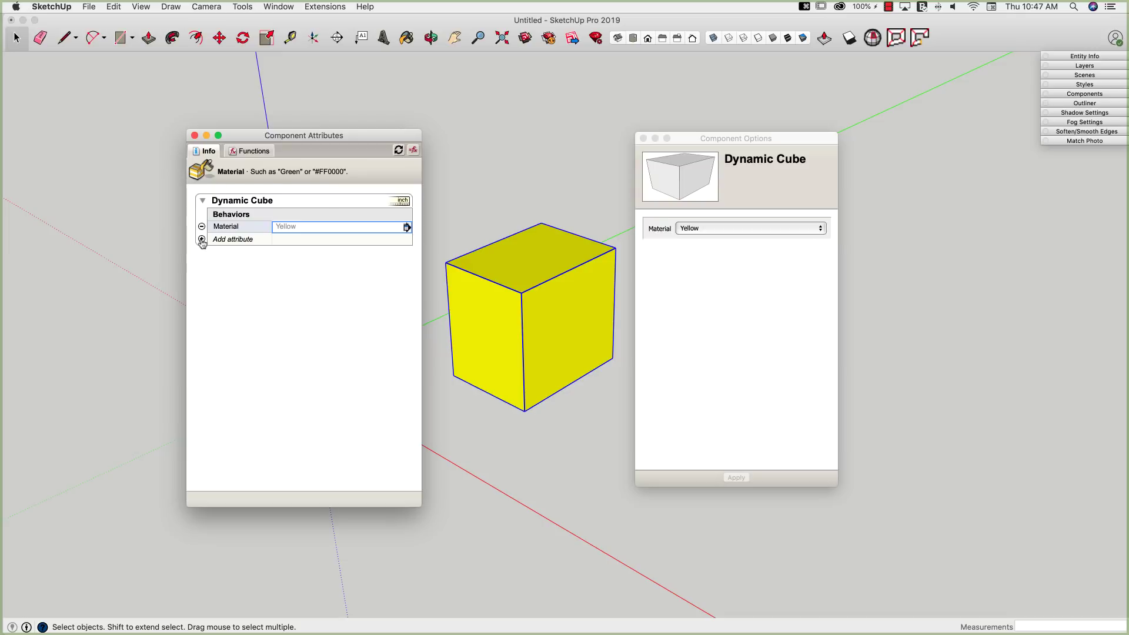
left_click(201, 239)
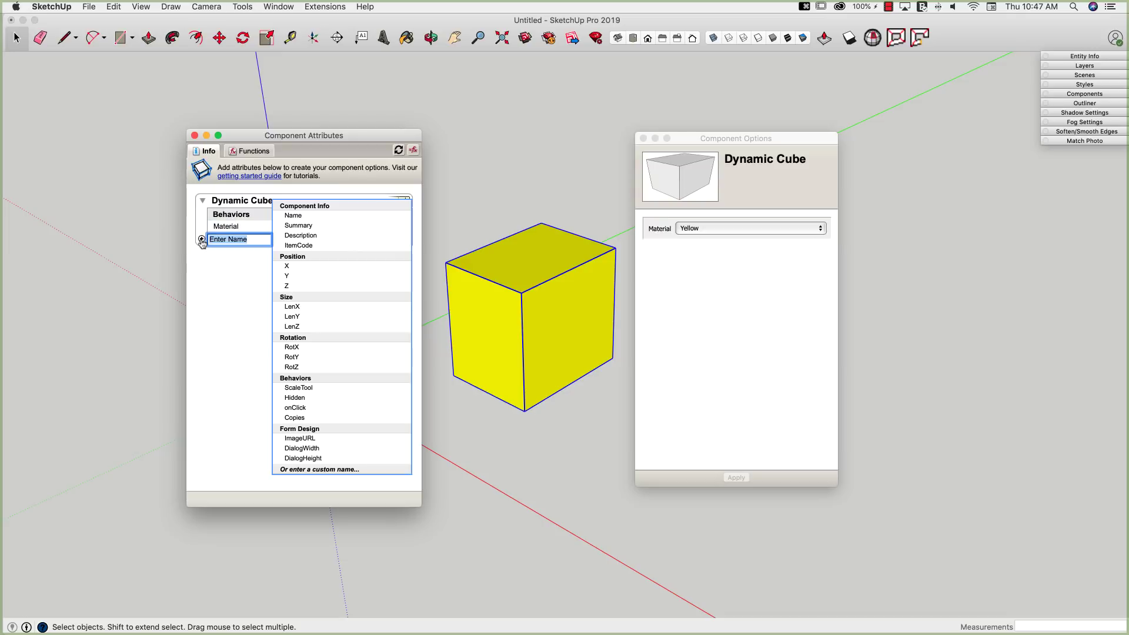
left_click(293, 307)
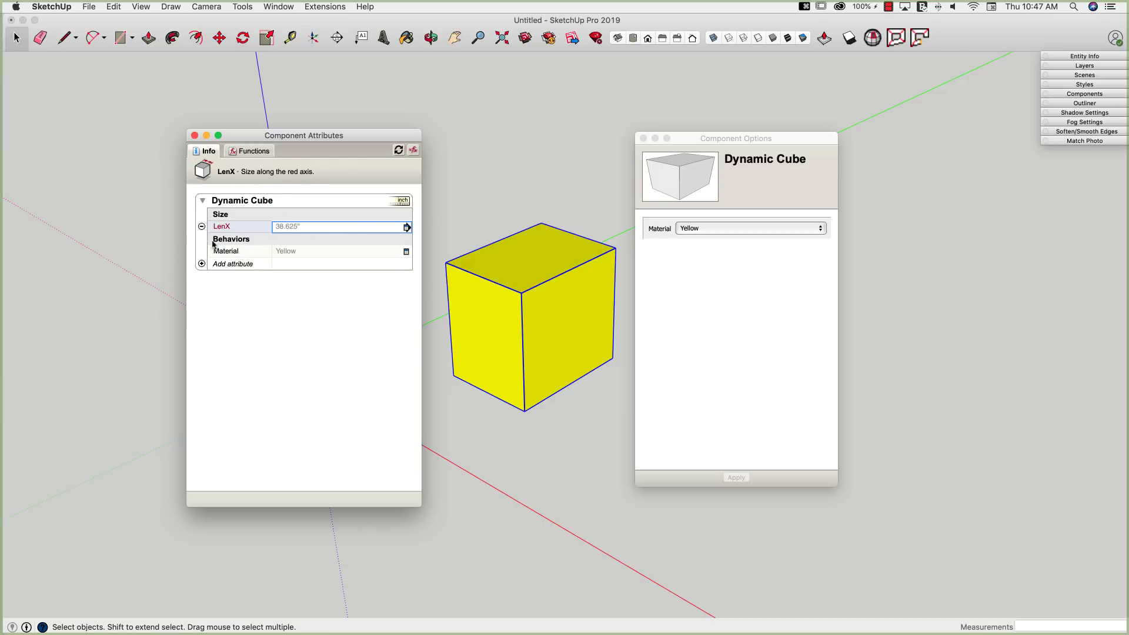
left_click(202, 264)
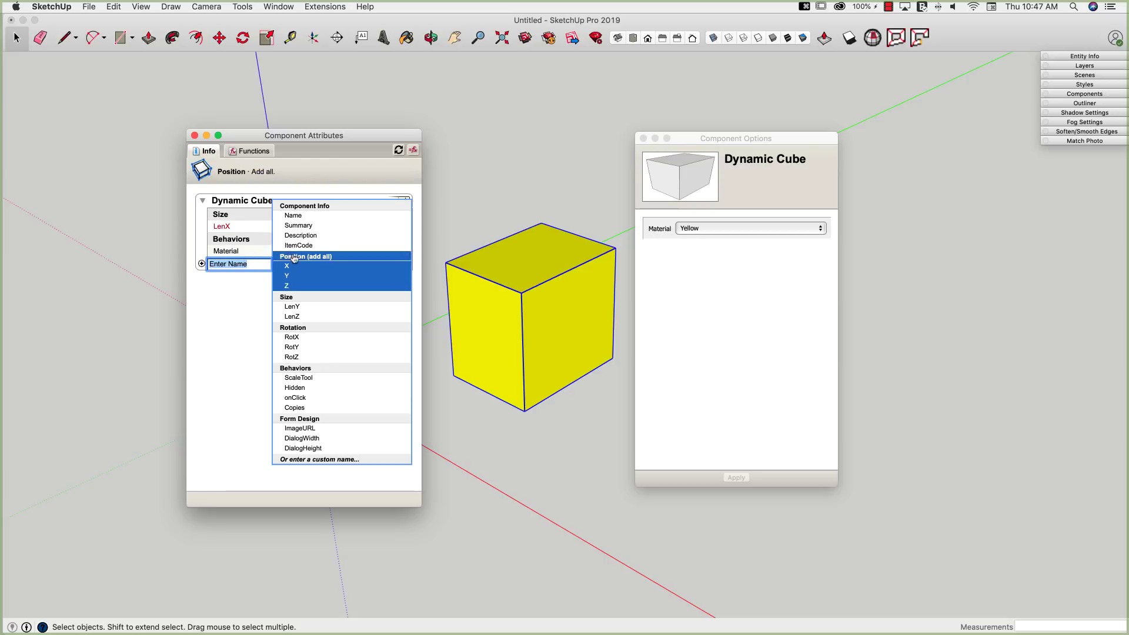
left_click(325, 300)
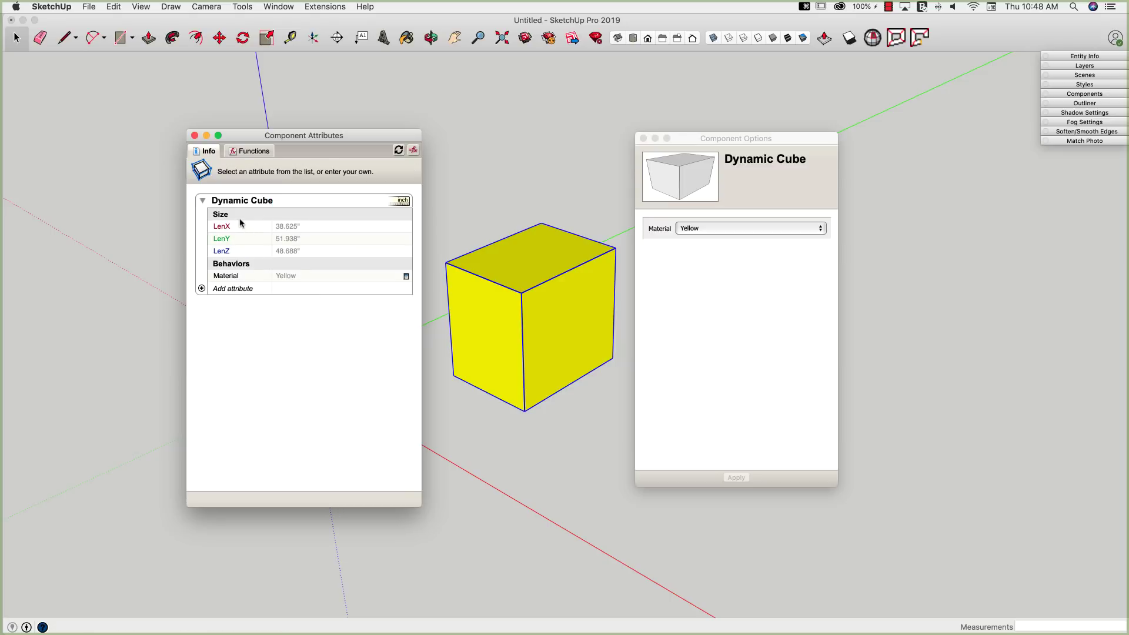
Set the Dynamic Cube's LenX attribute to 24 inches.
left_click(305, 226)
left_click(305, 227)
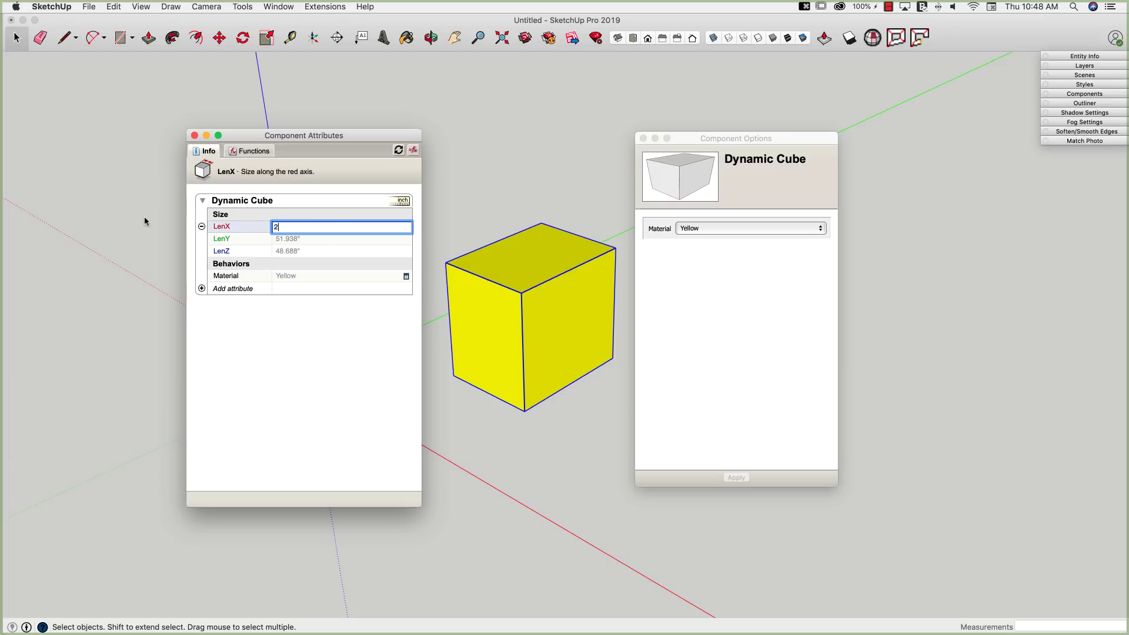
left_click(307, 239)
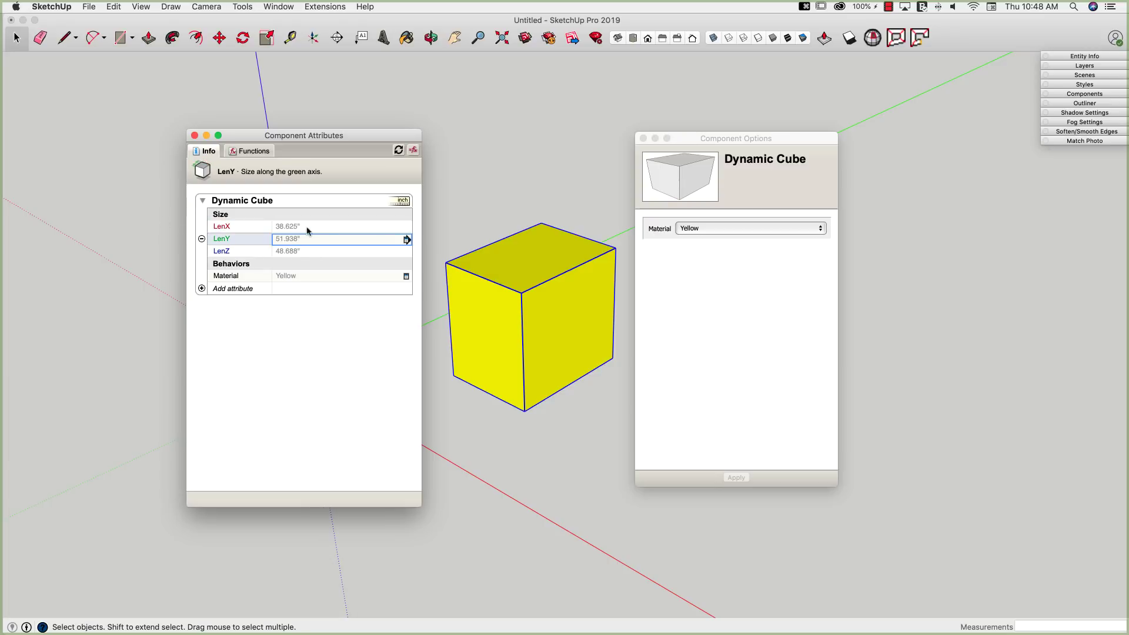
double_click(307, 227)
type("24")
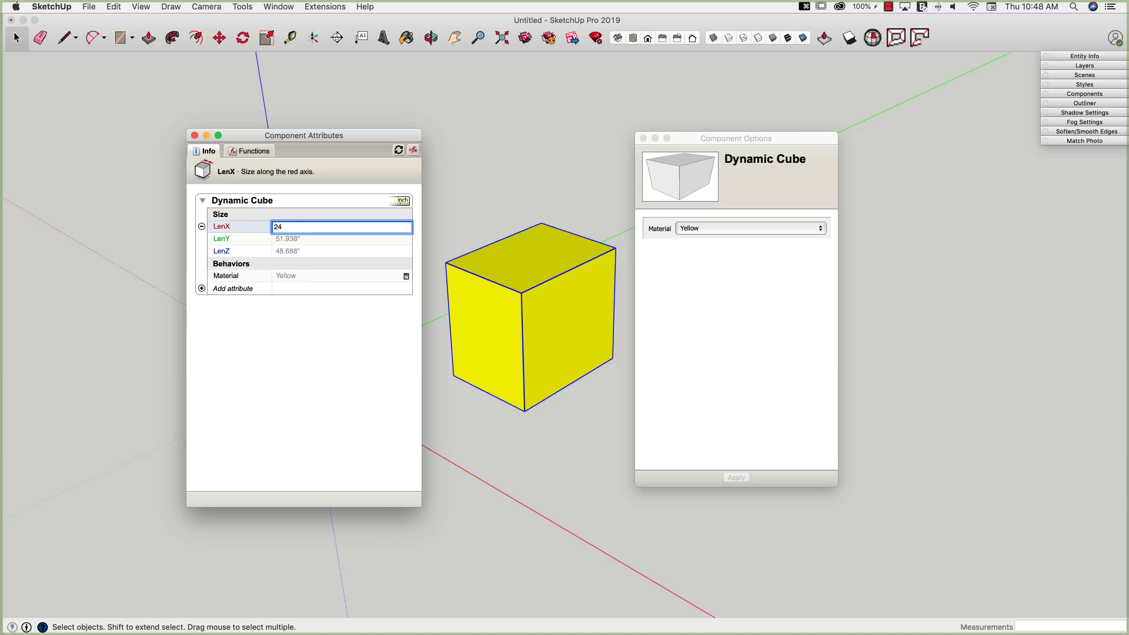
key("Return")
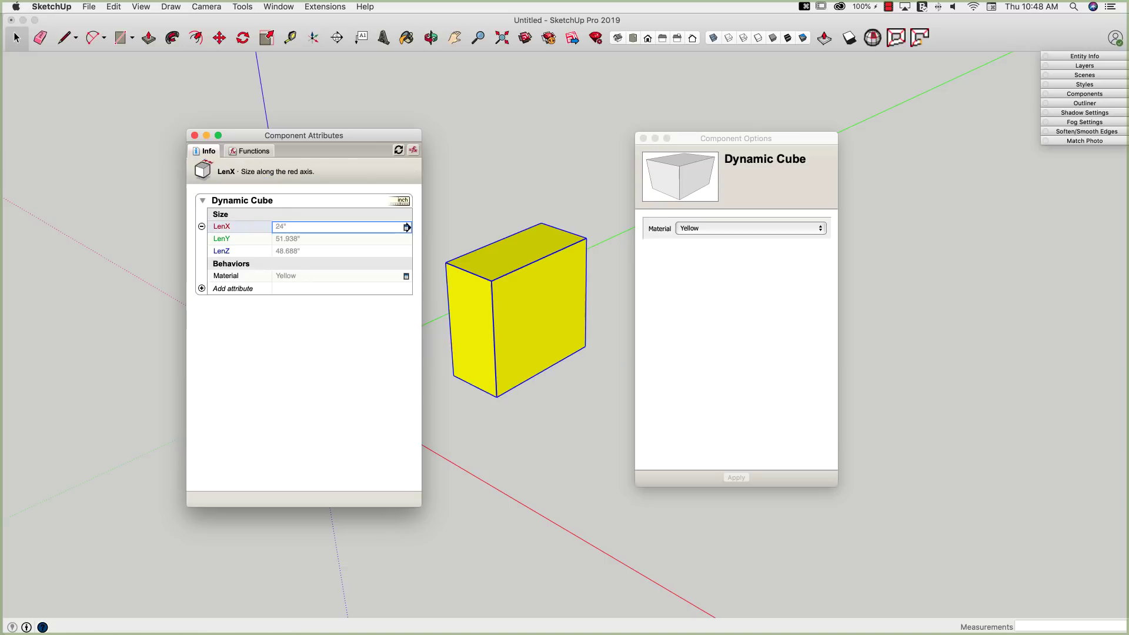
Set the Dynamic Cube's LenY and LenZ attributes to 24 inches each.
left_click(305, 240)
type("24")
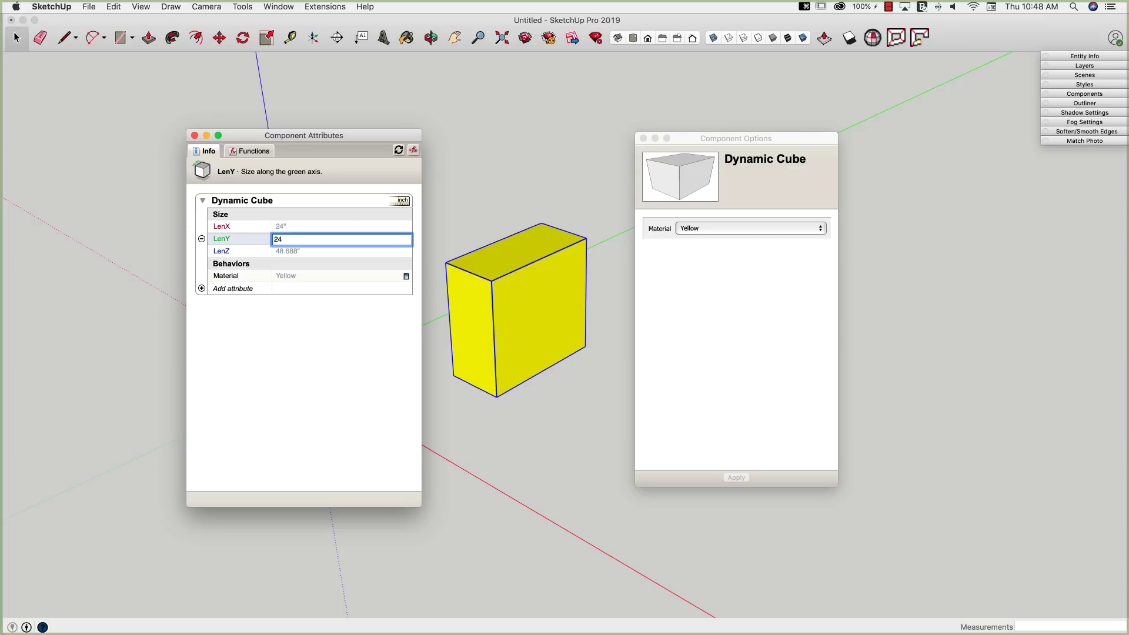
key("Return")
left_click(289, 251)
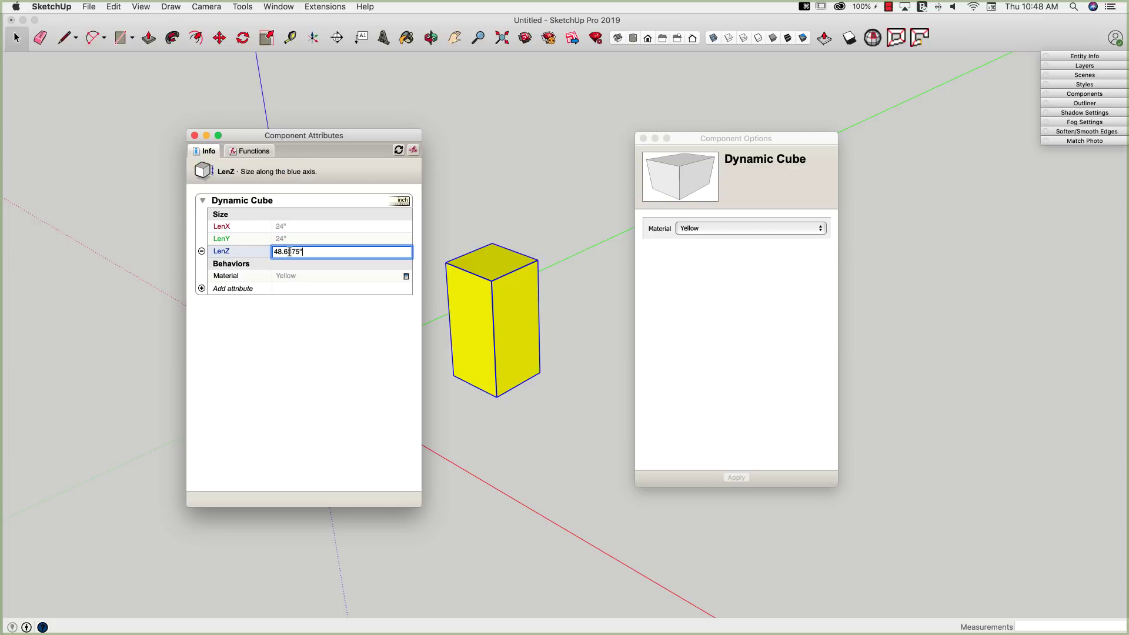
left_click_drag(309, 248, 247, 248)
type("24")
key("Return")
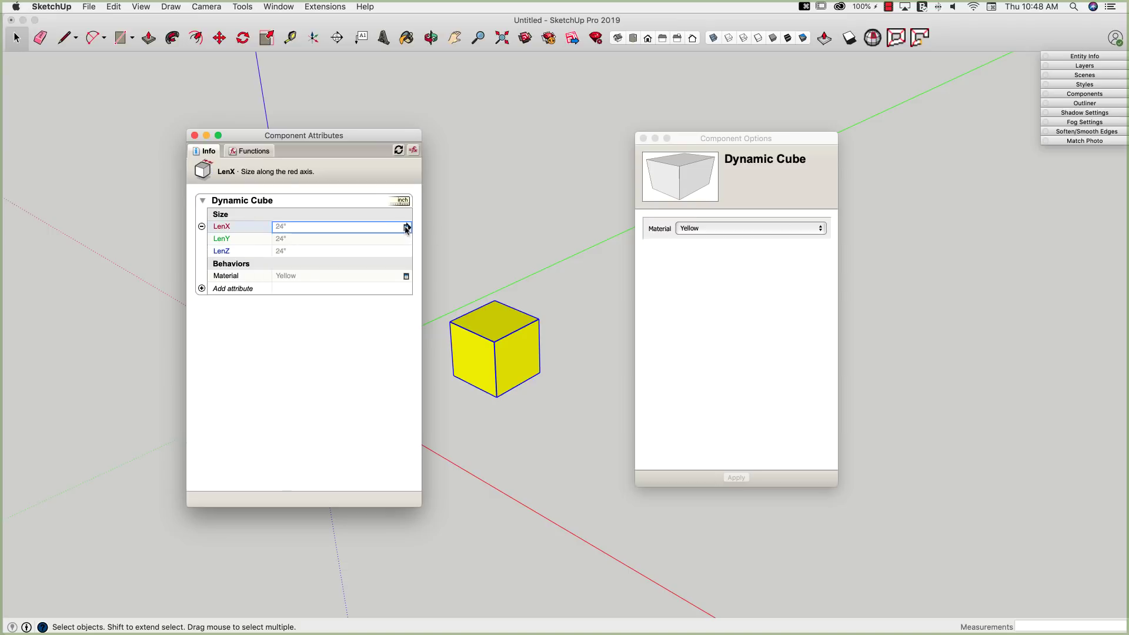
Make LenX editable by users as a textbox with the display label Width, keeping default inches, and apply the settings.
left_click(406, 227)
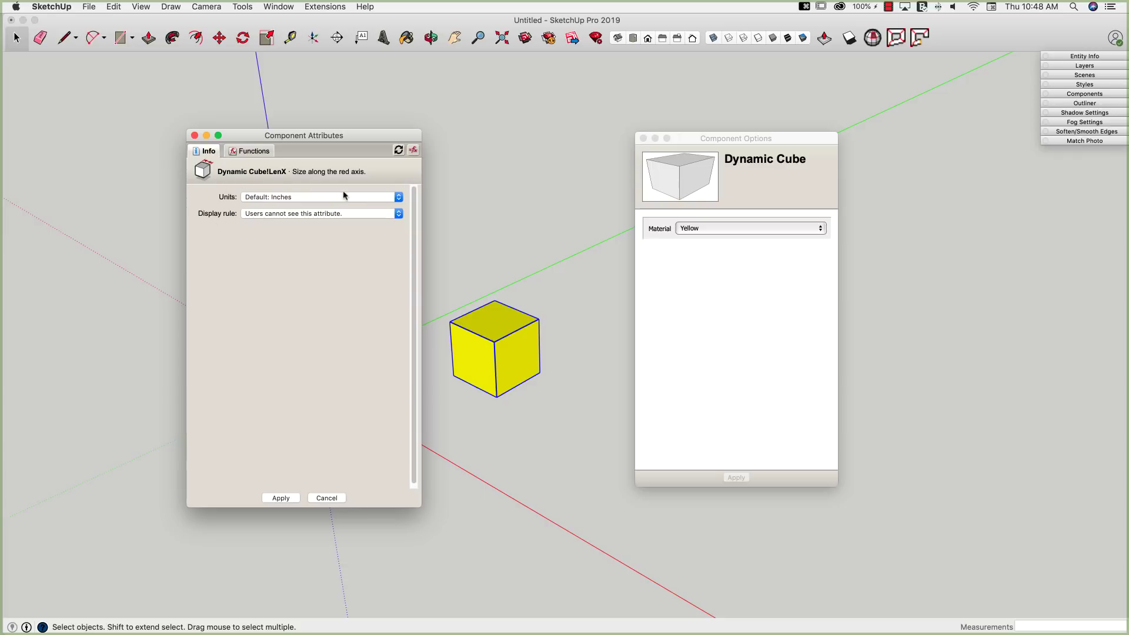
left_click(393, 197)
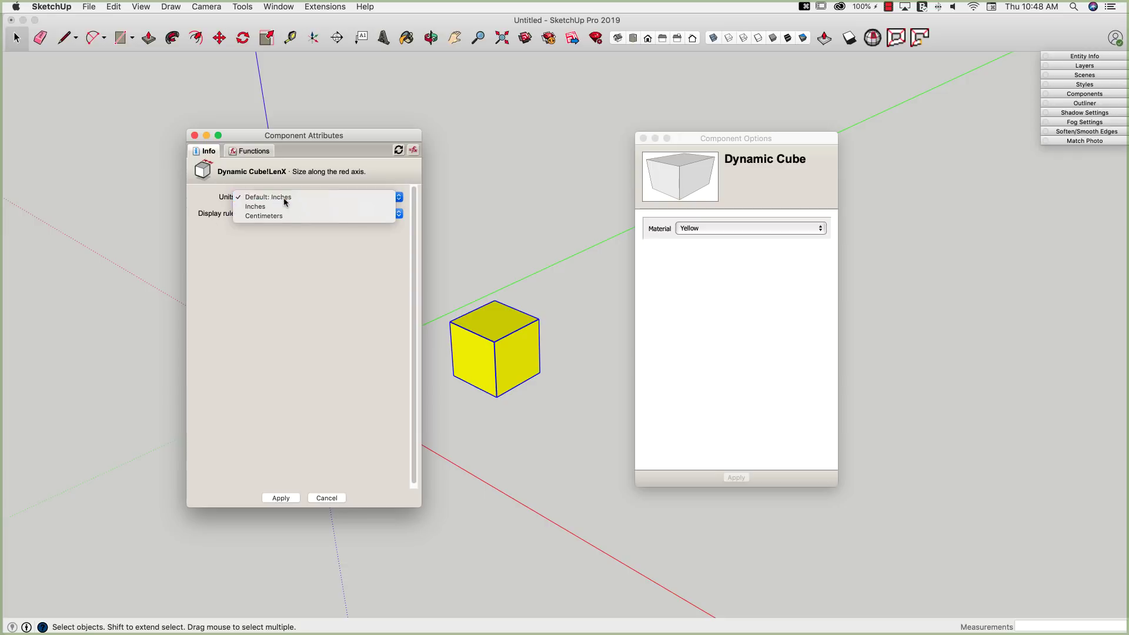
left_click(283, 198)
left_click(398, 216)
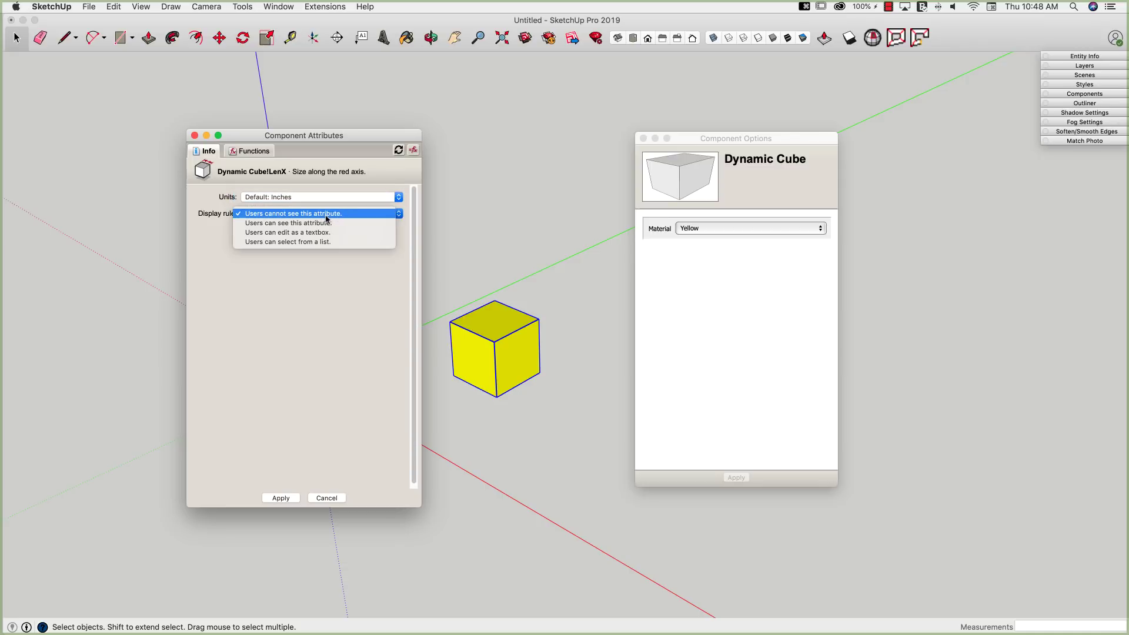
left_click(303, 234)
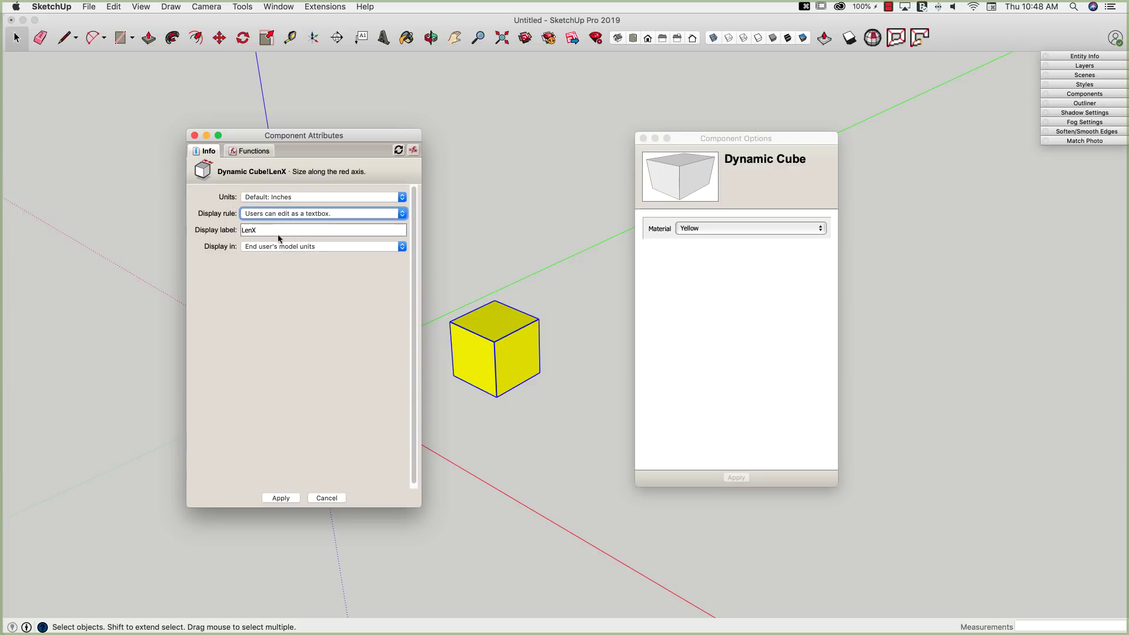
key("Tab")
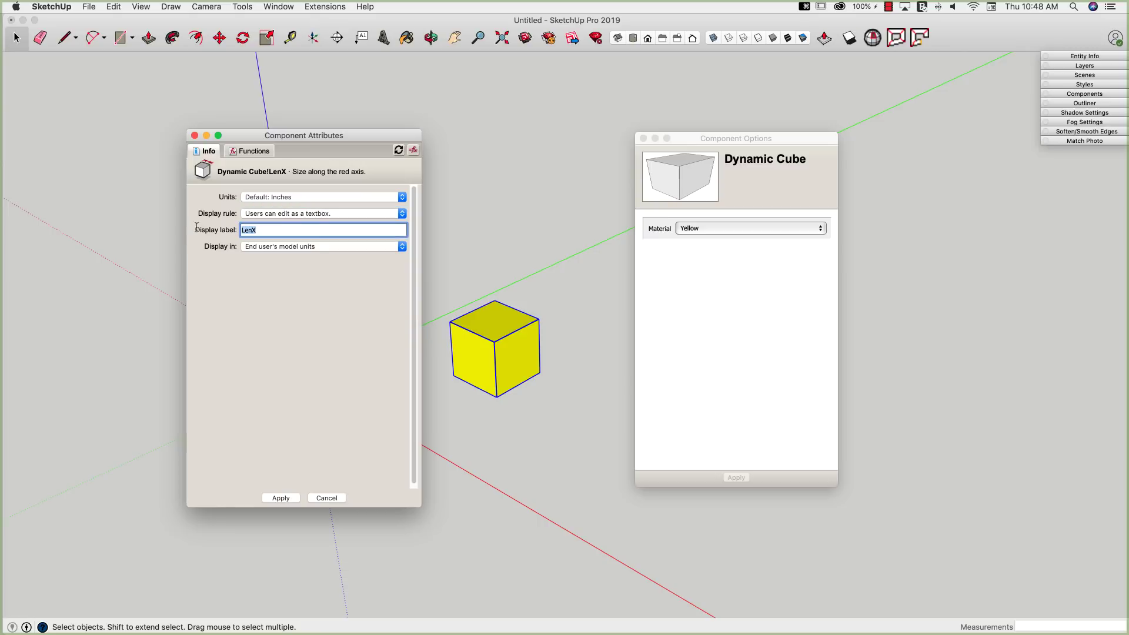
type("Width")
left_click(301, 198)
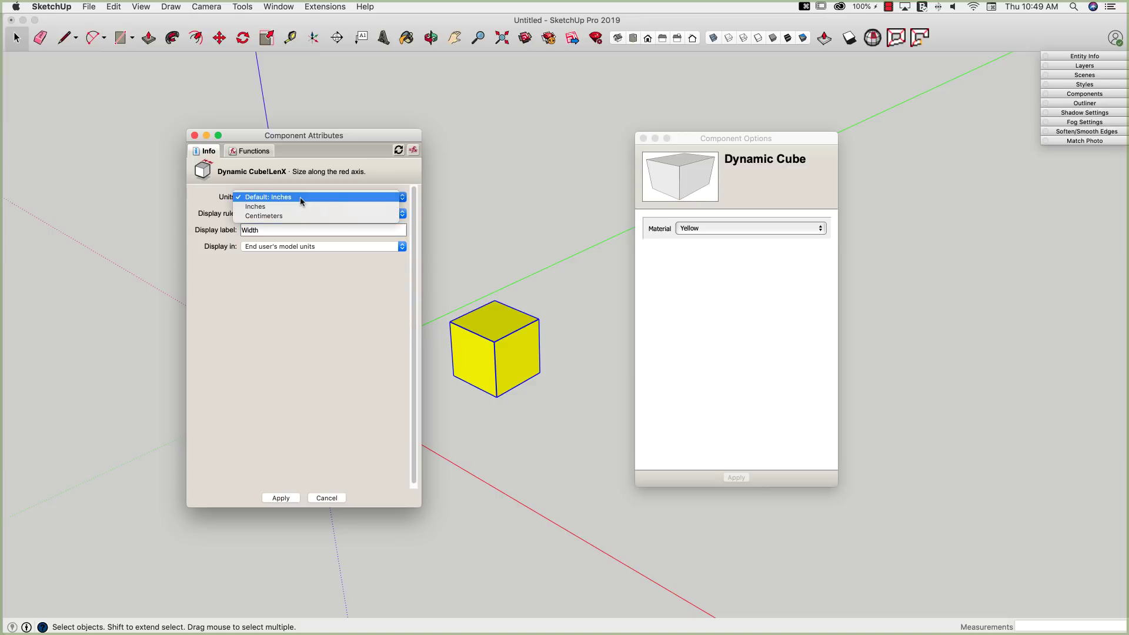
left_click(254, 197)
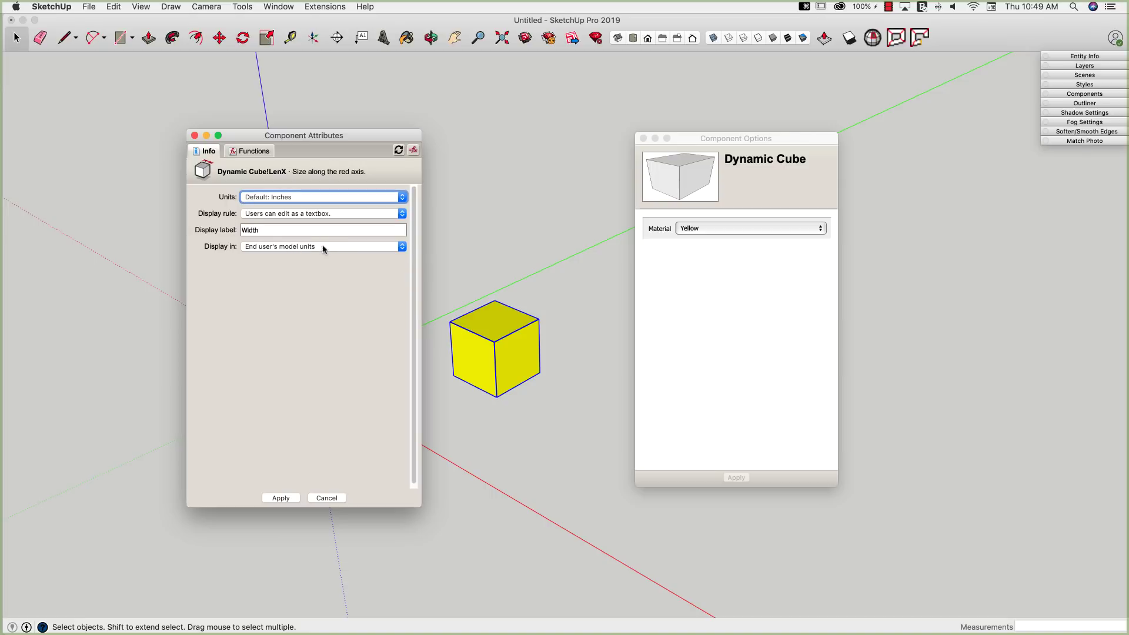
left_click(281, 498)
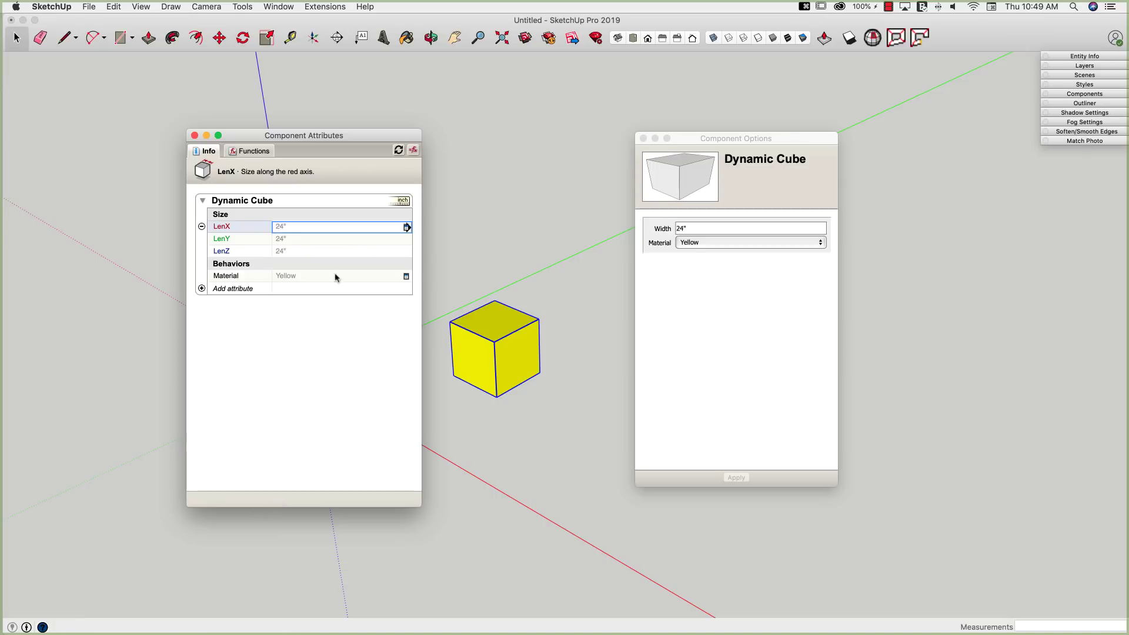
Make LenY editable by users as a textbox with the display label Depth and apply the settings.
left_click(406, 239)
left_click(406, 239)
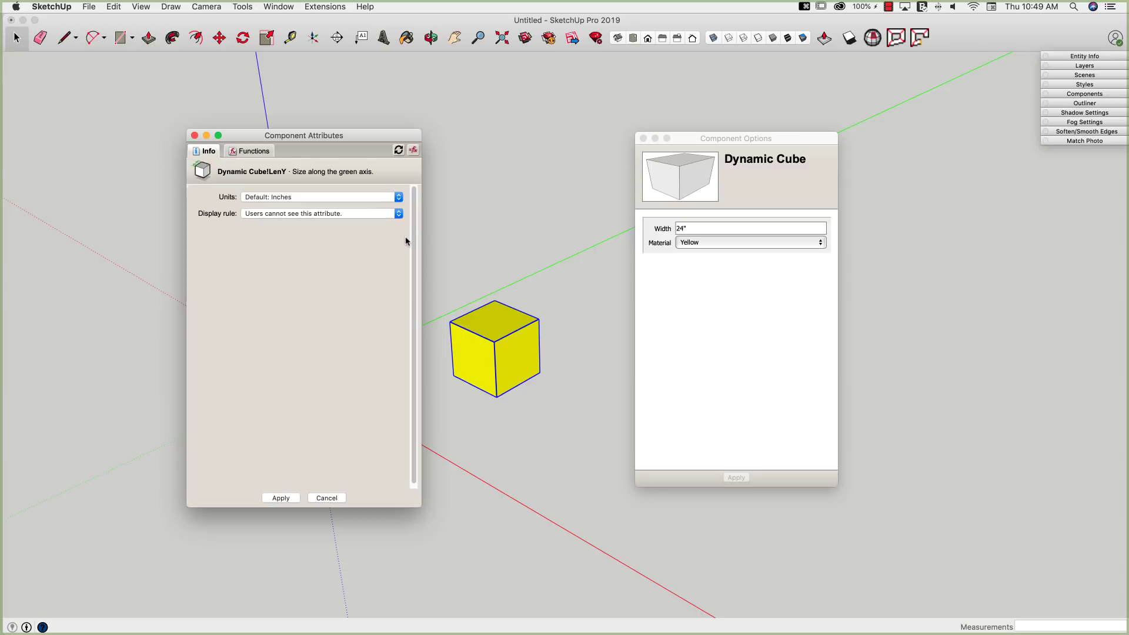
left_click(384, 213)
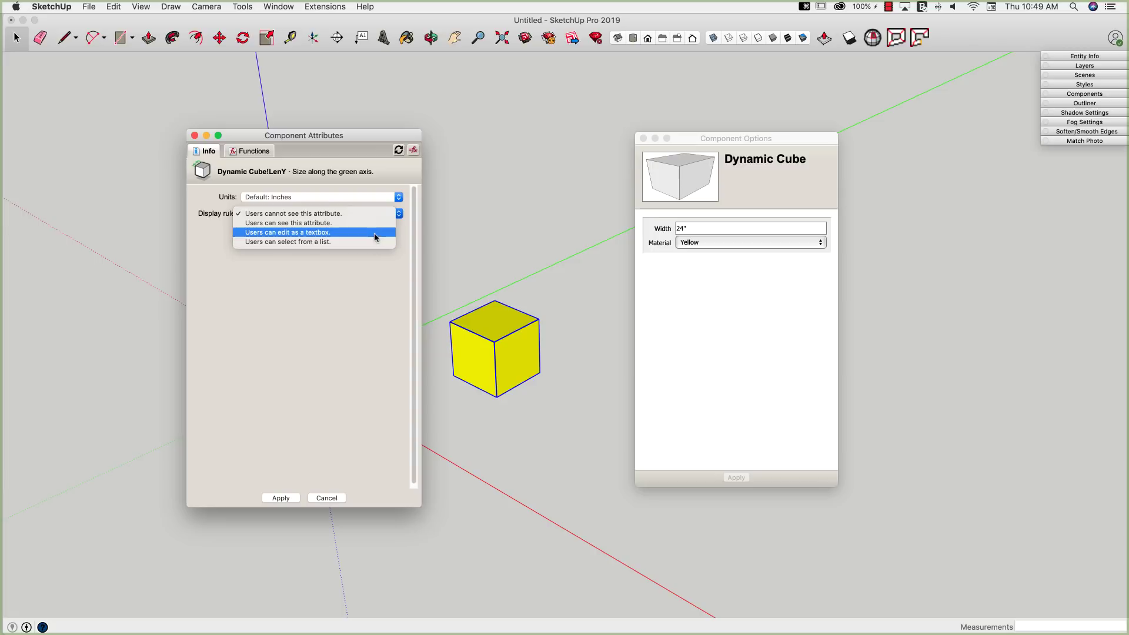
left_click(372, 233)
left_click(261, 231)
double_click(261, 230)
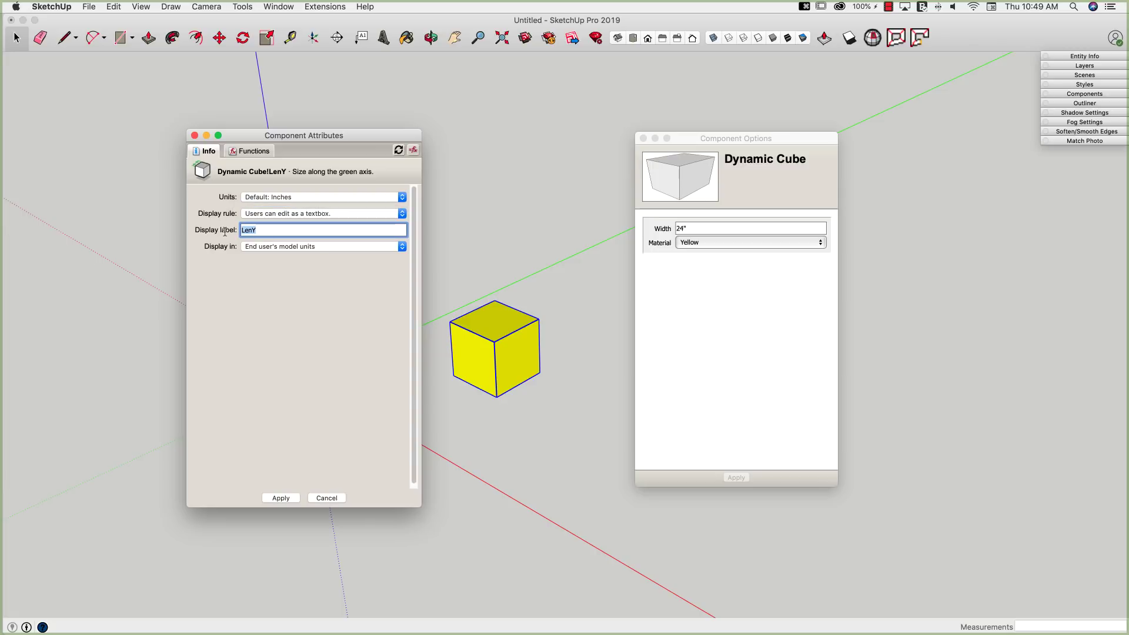
type("Depth")
left_click(279, 499)
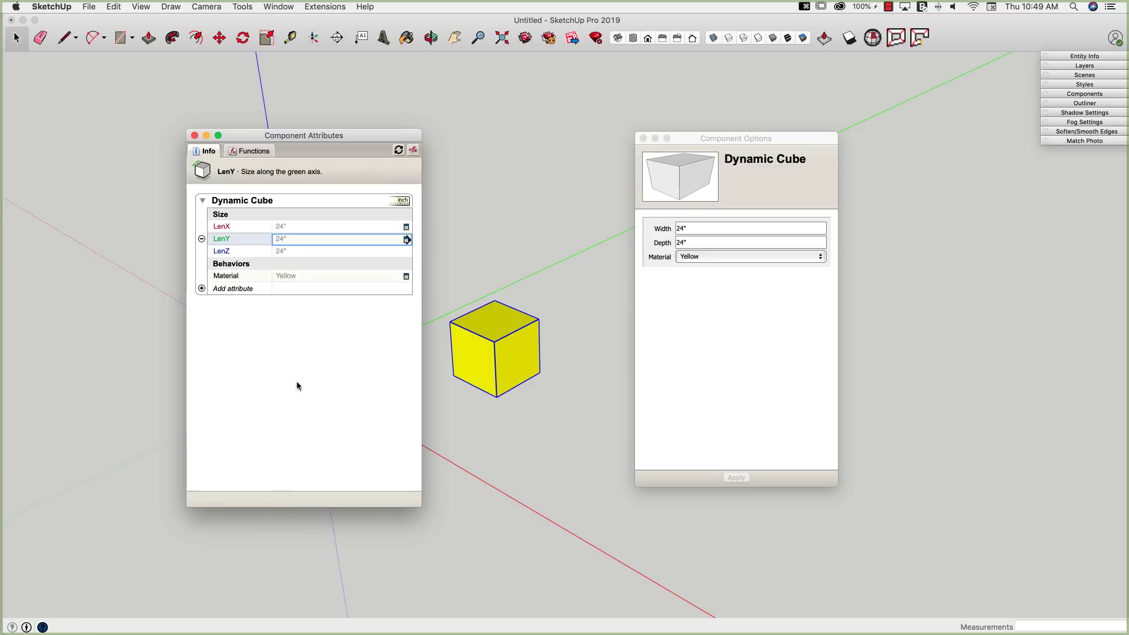
Make LenZ editable by users as a textbox with the display label Length and apply the settings.
left_click(406, 251)
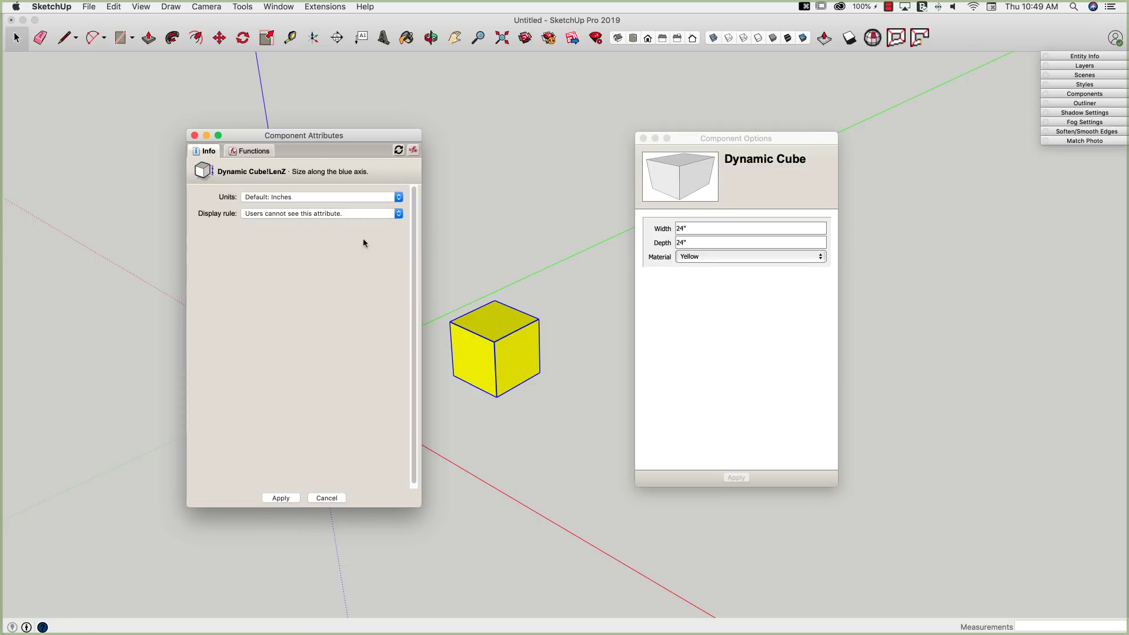
left_click(368, 213)
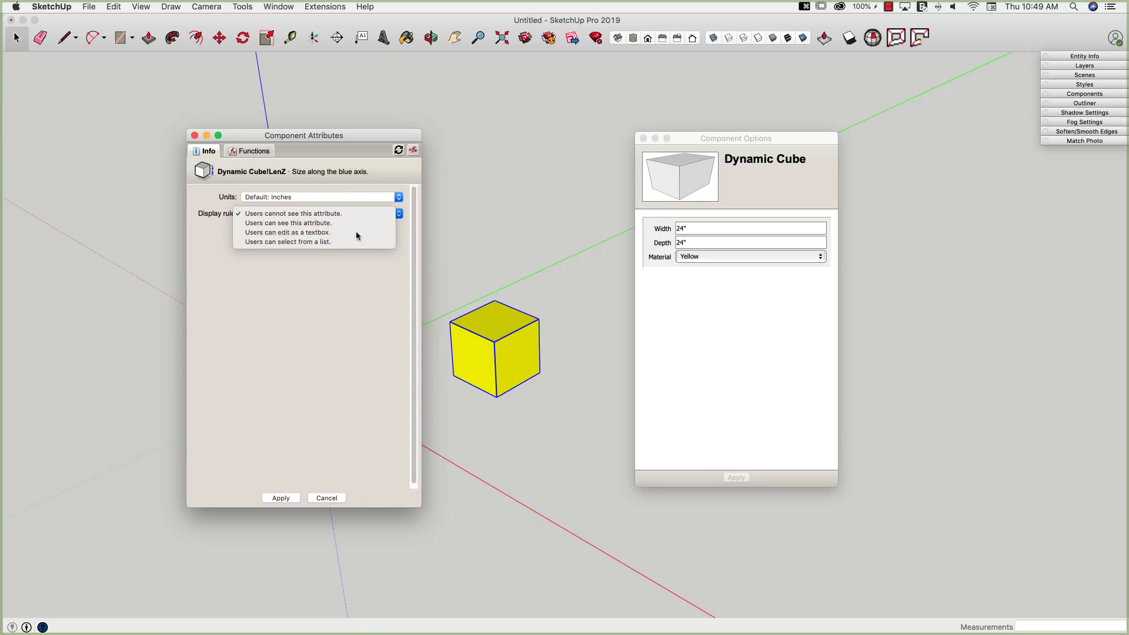
left_click(353, 232)
left_click(210, 226)
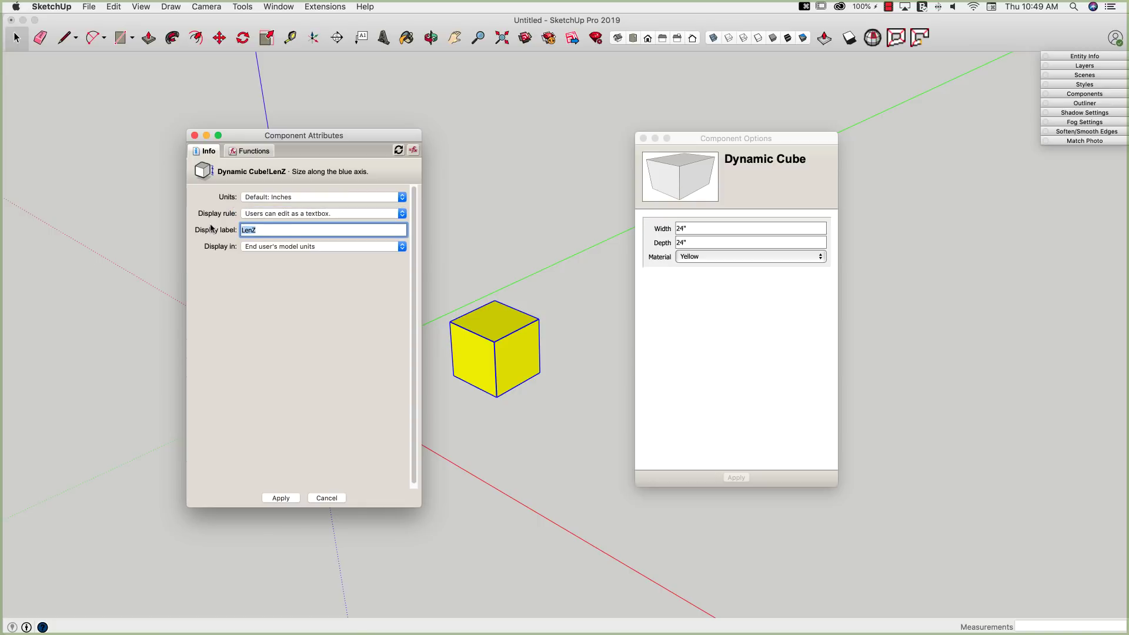
type("L")
key("BackSpace")
key("BackSpace")
key("BackSpace")
key("BackSpace")
key("BackSpace")
left_click(281, 498)
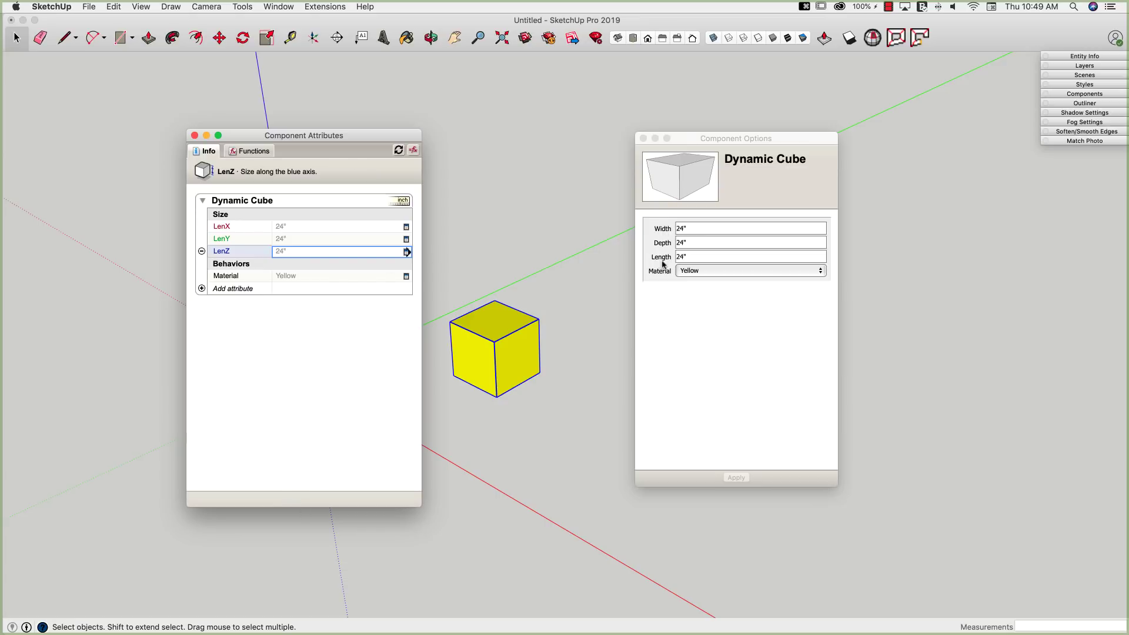
Set the Dynamic Cube's Width option to 3.5 inches and apply it.
left_click(691, 233)
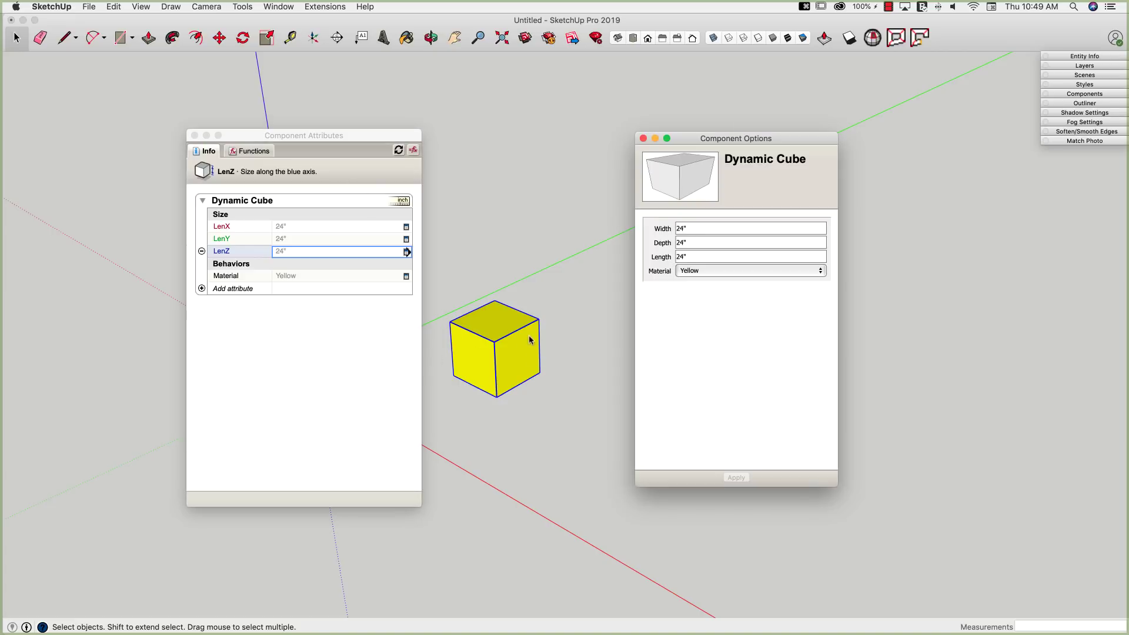
left_click_drag(685, 226, 664, 226)
type("3.5")
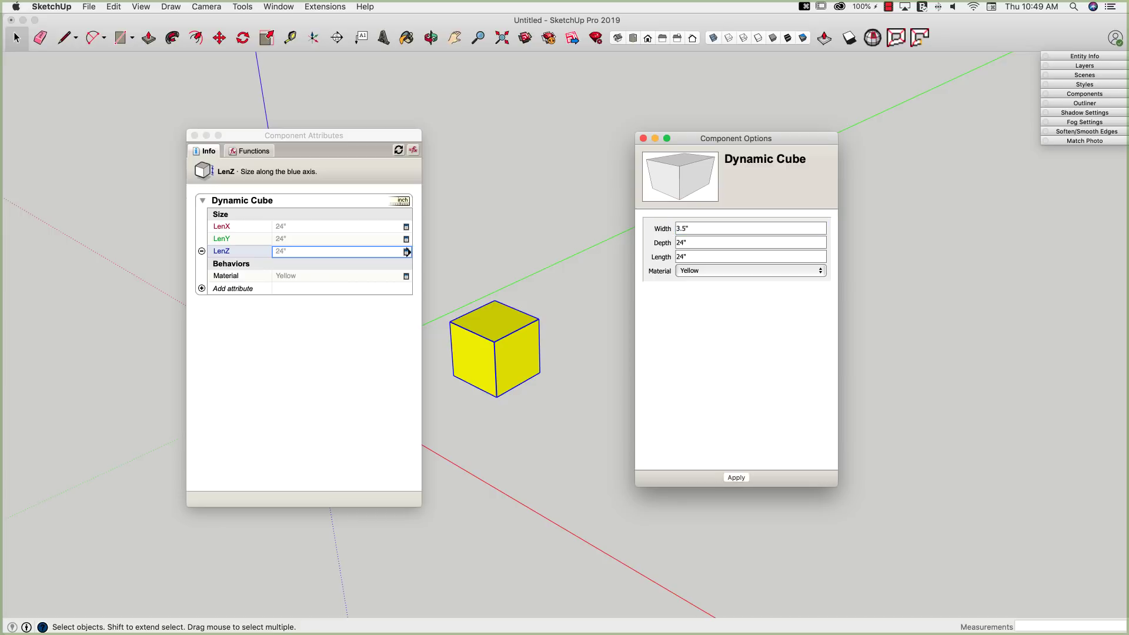
key("Return")
Set the Dynamic Cube's Depth option to 1.5 inches and apply the change.
left_click_drag(699, 242, 659, 241)
type("1.5")
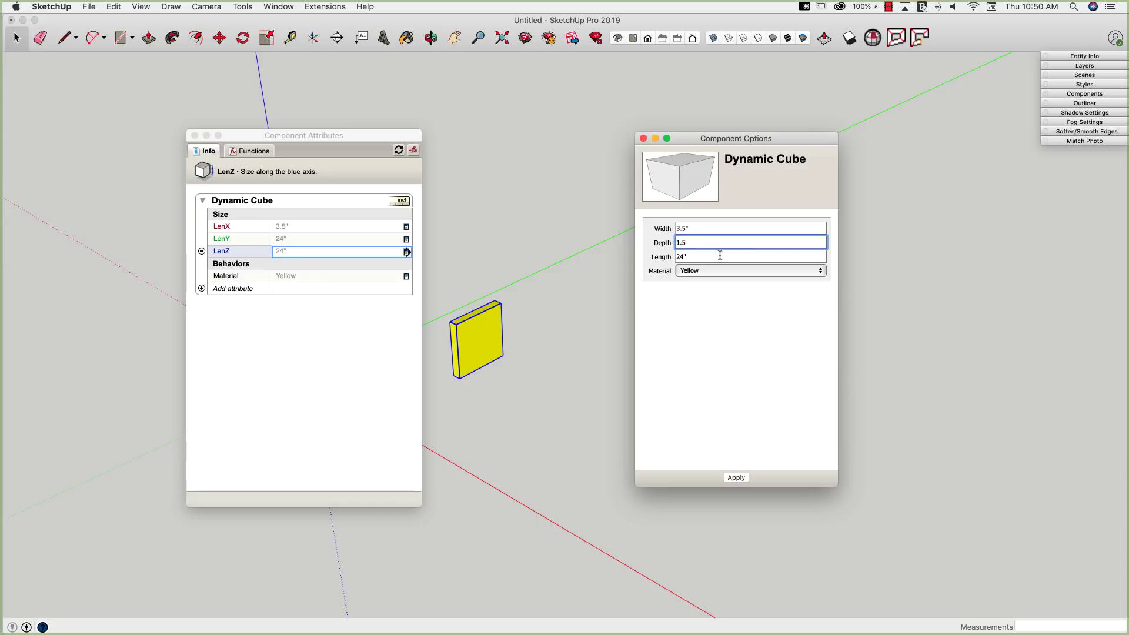
left_click(692, 256)
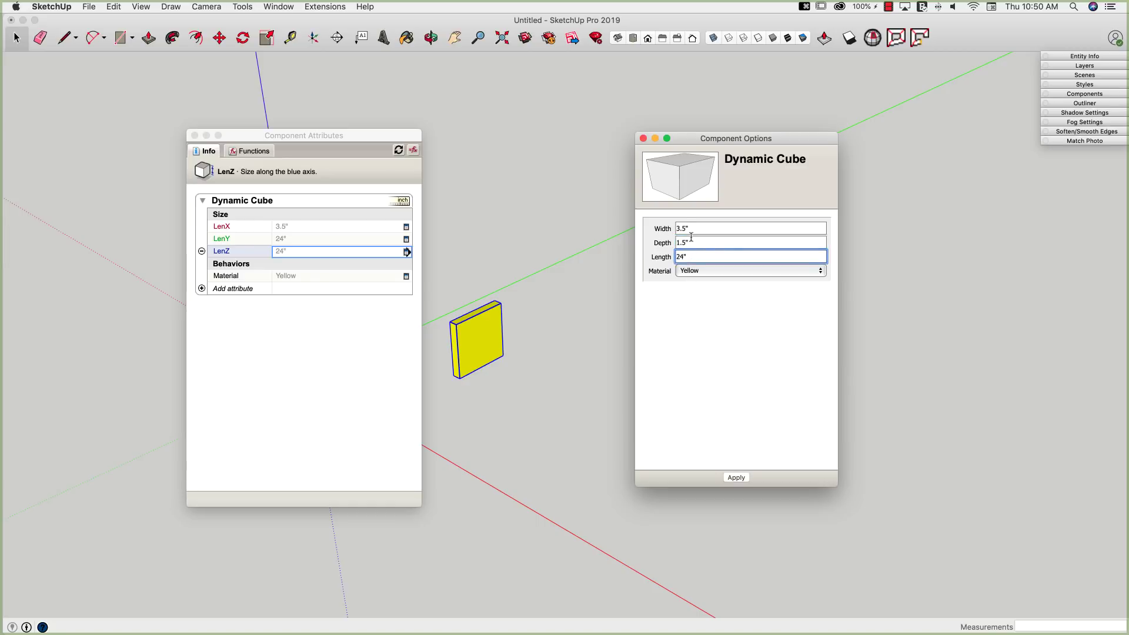
left_click(691, 242)
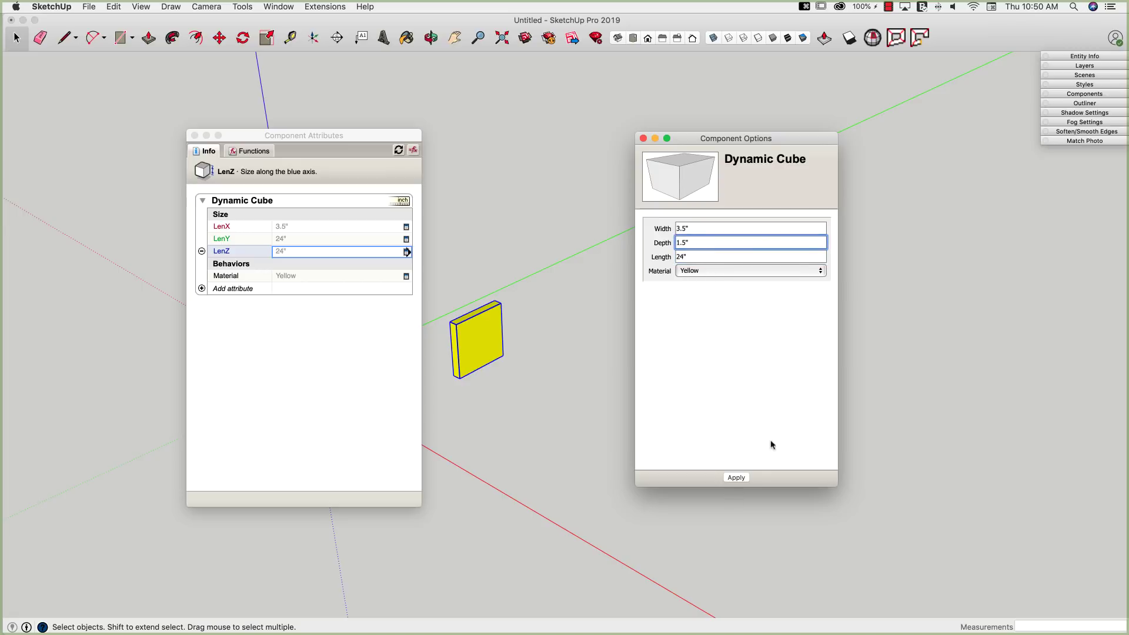
left_click(739, 478)
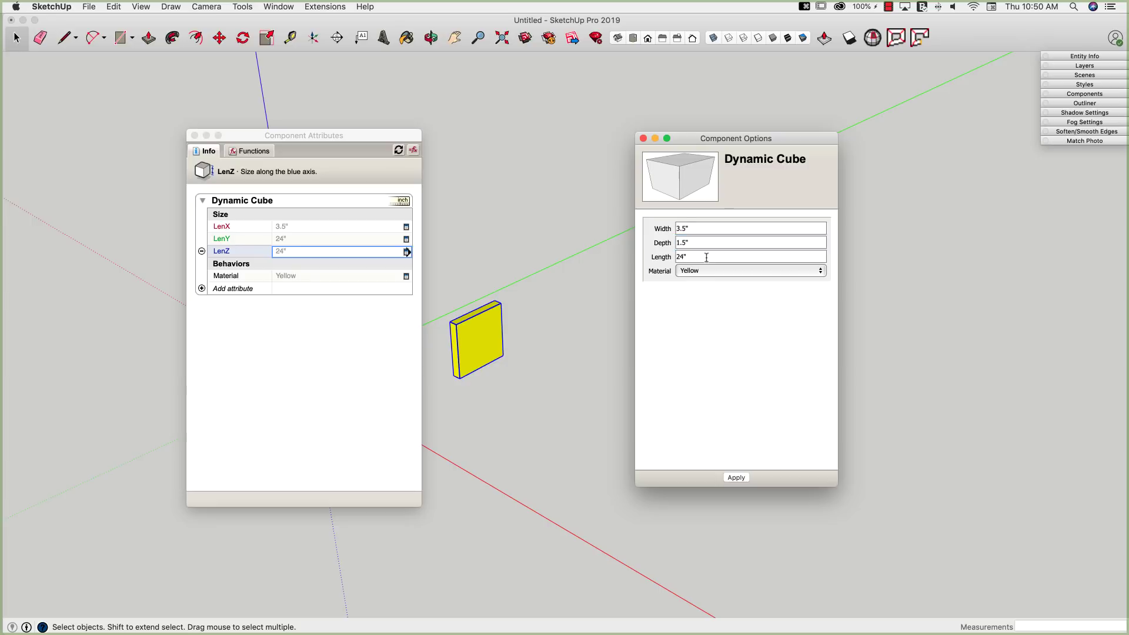
Set the Dynamic Cube's Length option to 8' and apply it to the model.
left_click_drag(706, 257, 648, 249)
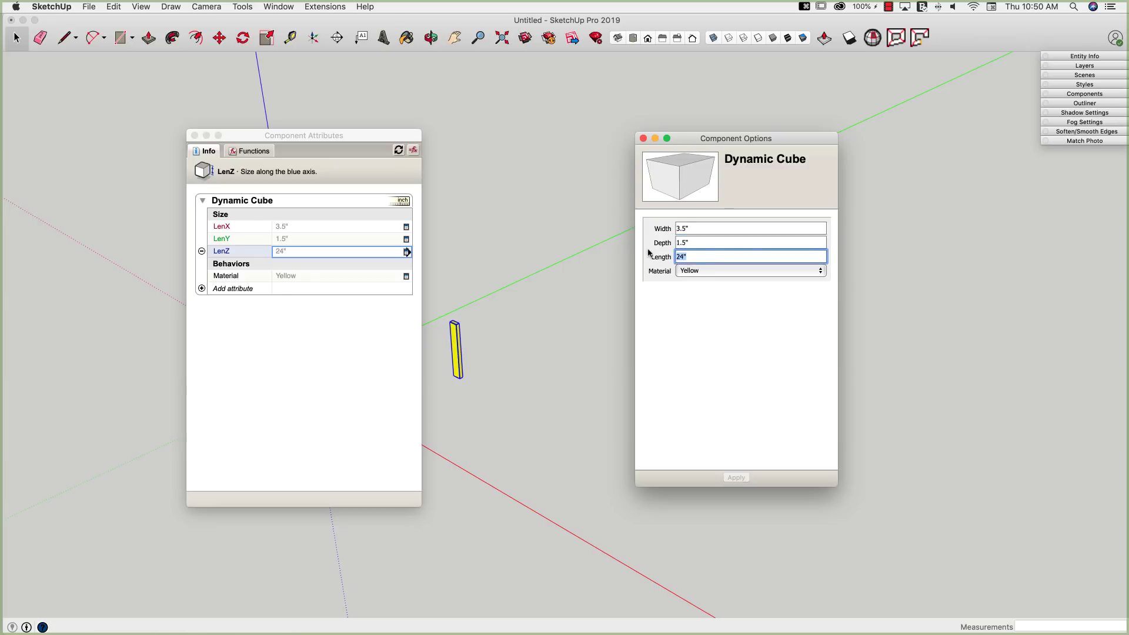
type("8")
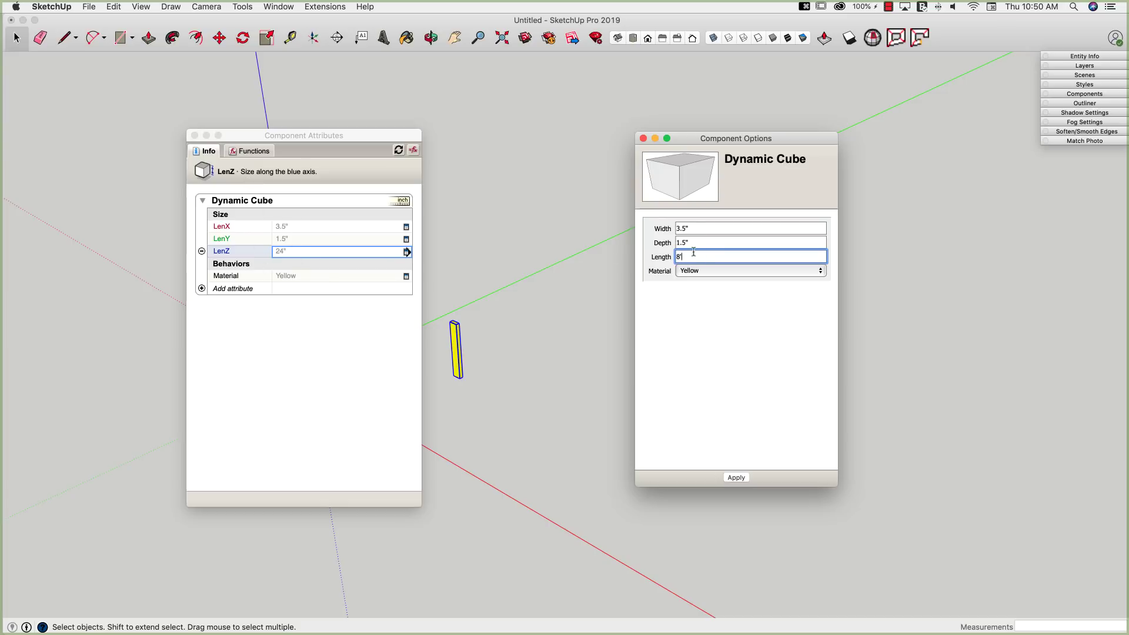
key("Return")
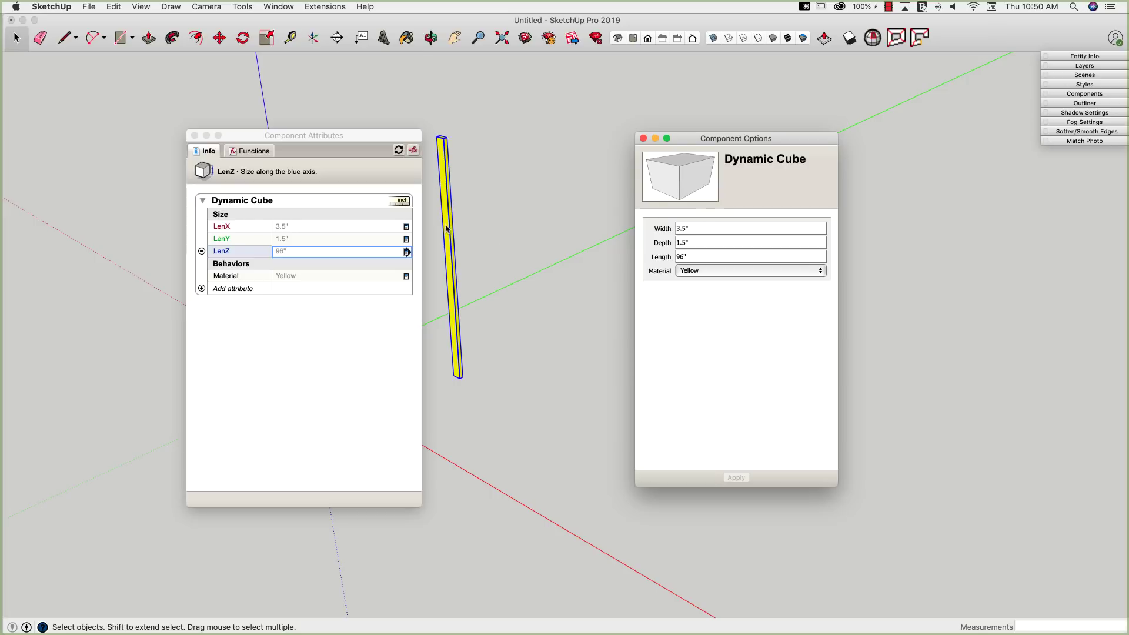
middle_click_drag(446, 230, 379, 185)
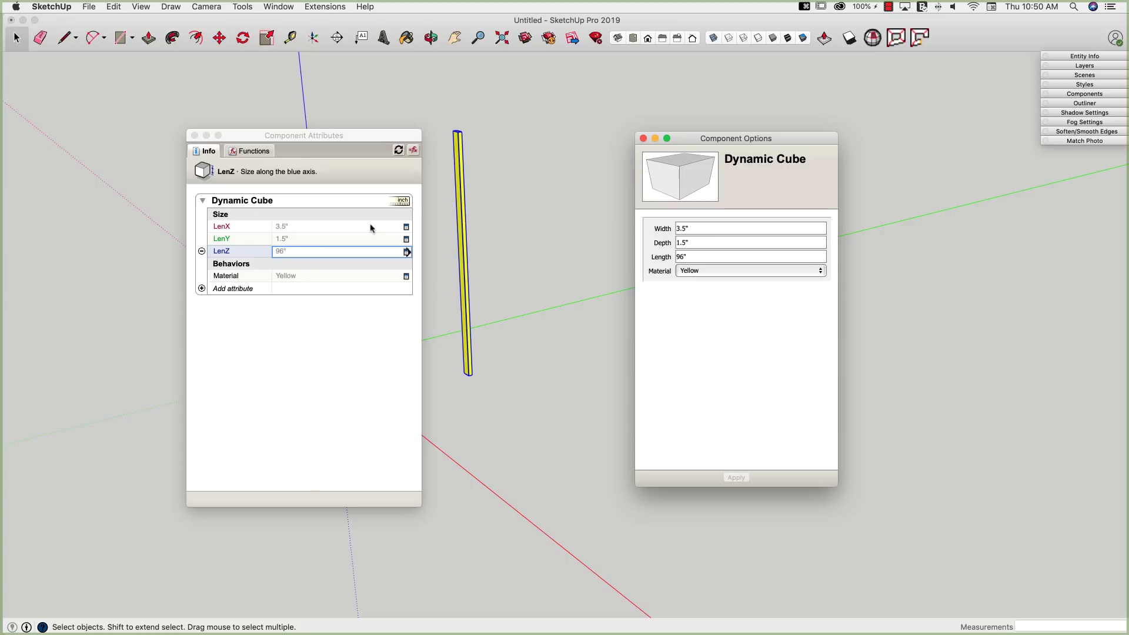
Hide LenX from users by setting its display rule to "Users cannot see this attribute" and apply the settings.
left_click(405, 231)
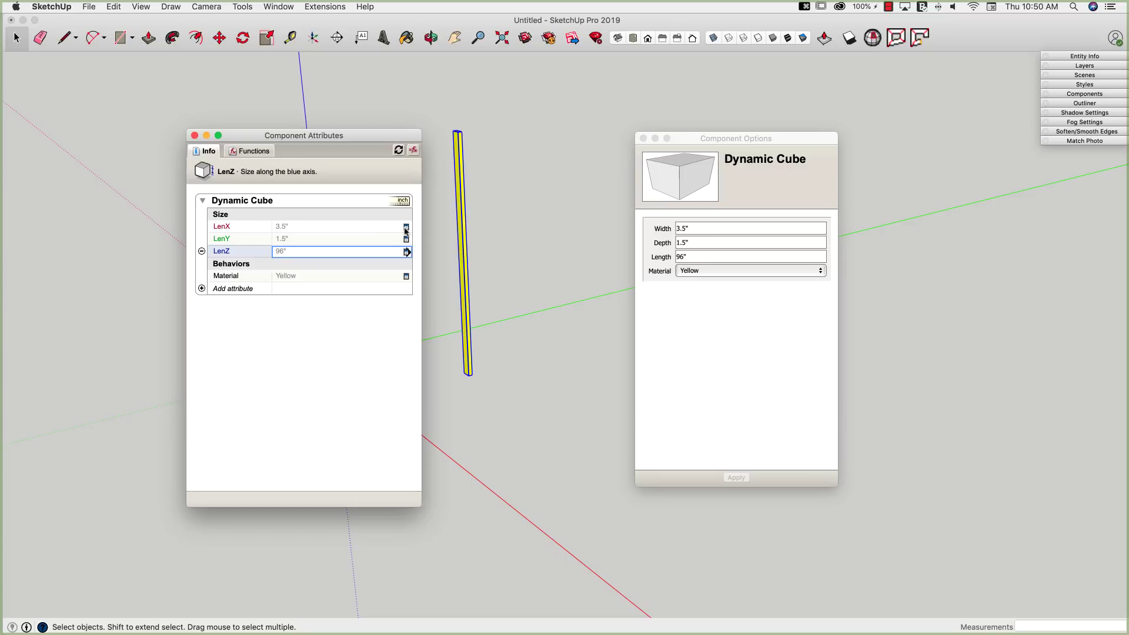
left_click(406, 228)
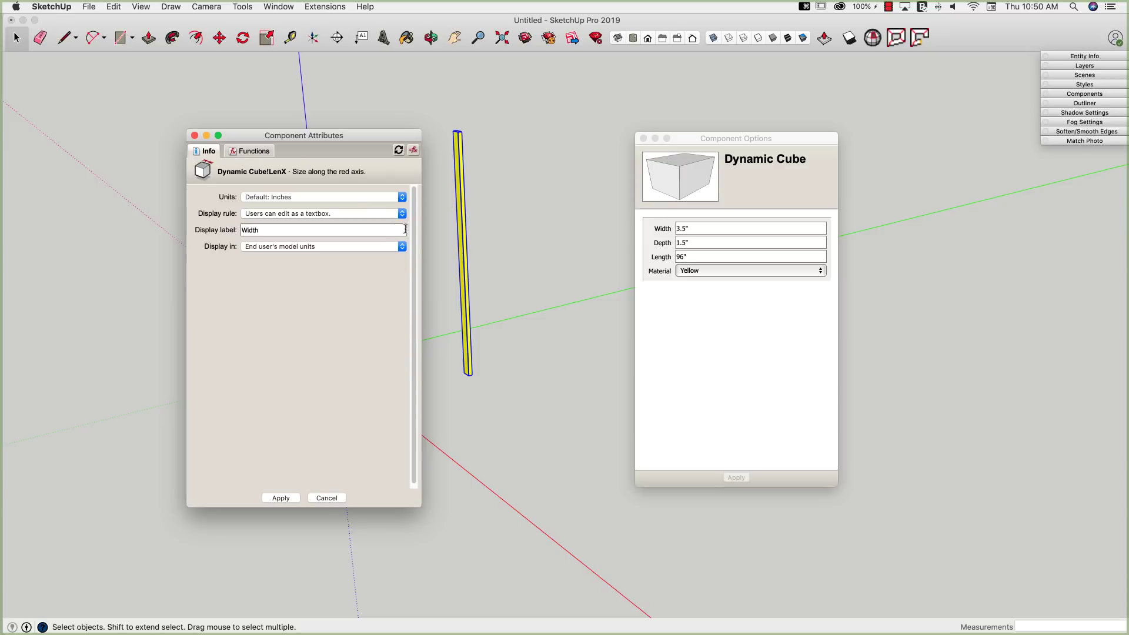
left_click(353, 215)
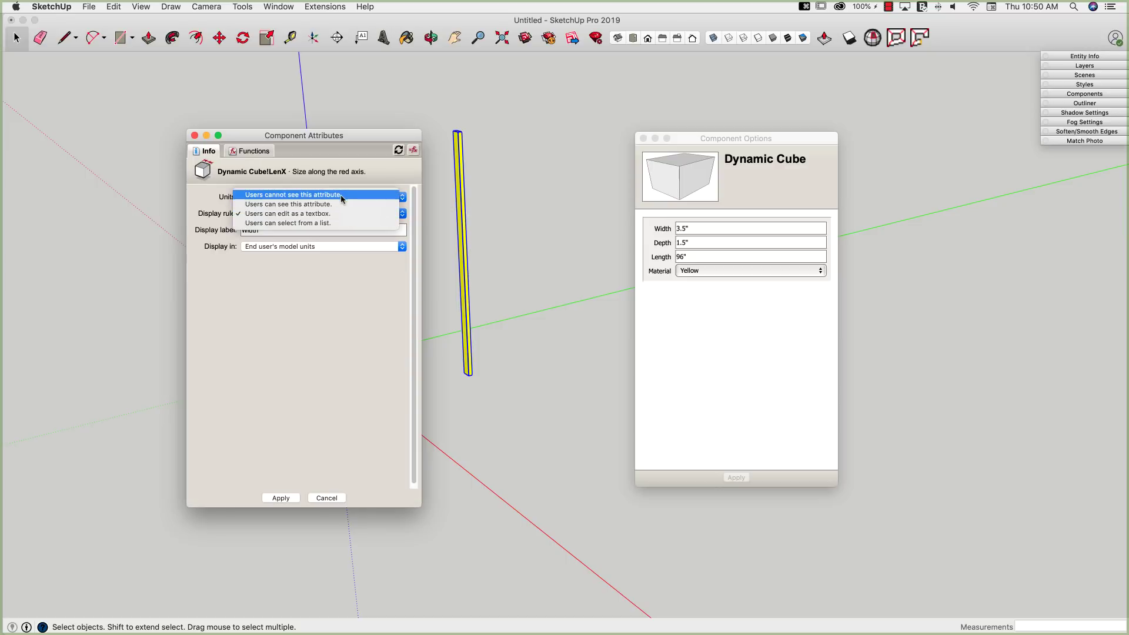
left_click(341, 194)
left_click(281, 498)
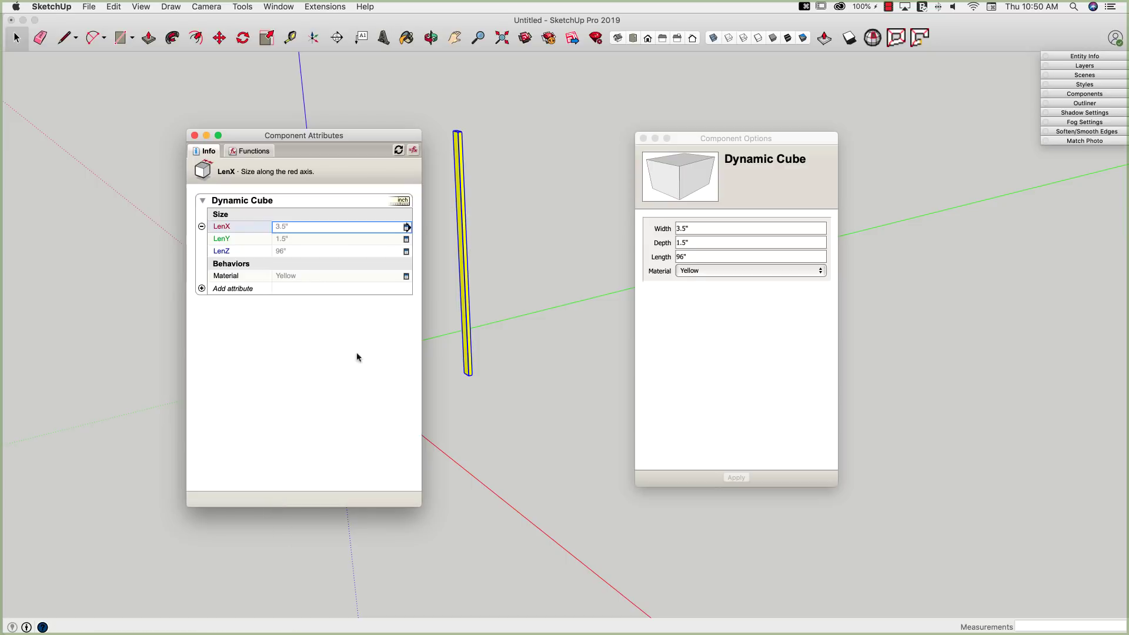
Set LenY's display rule to "Users cannot see this attribute" and apply the settings.
left_click(406, 239)
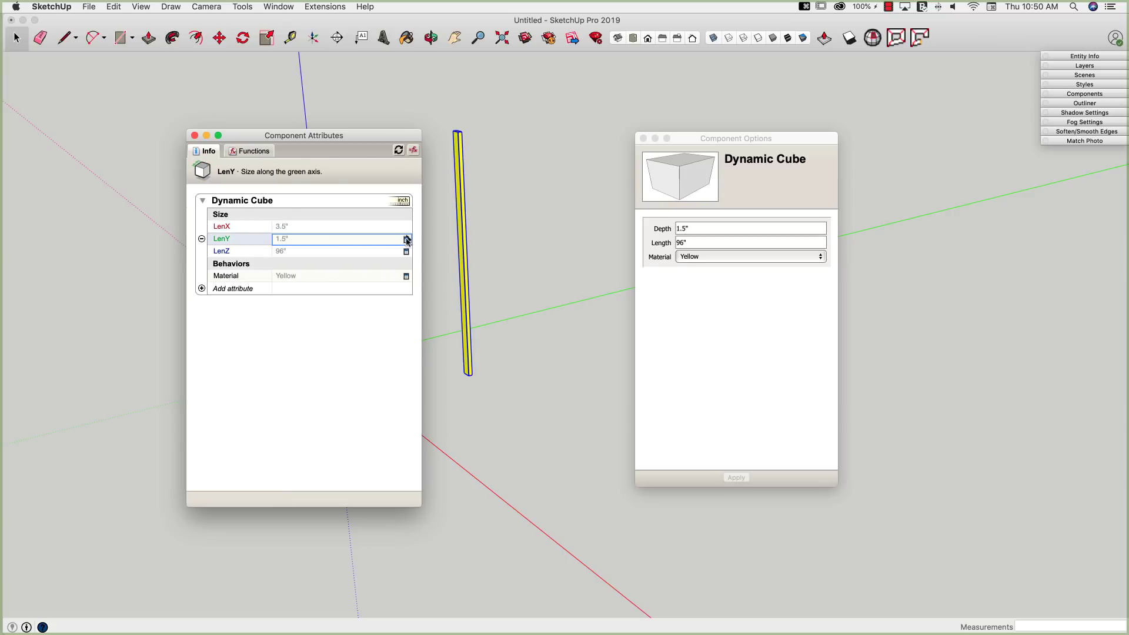
left_click(406, 239)
left_click(337, 216)
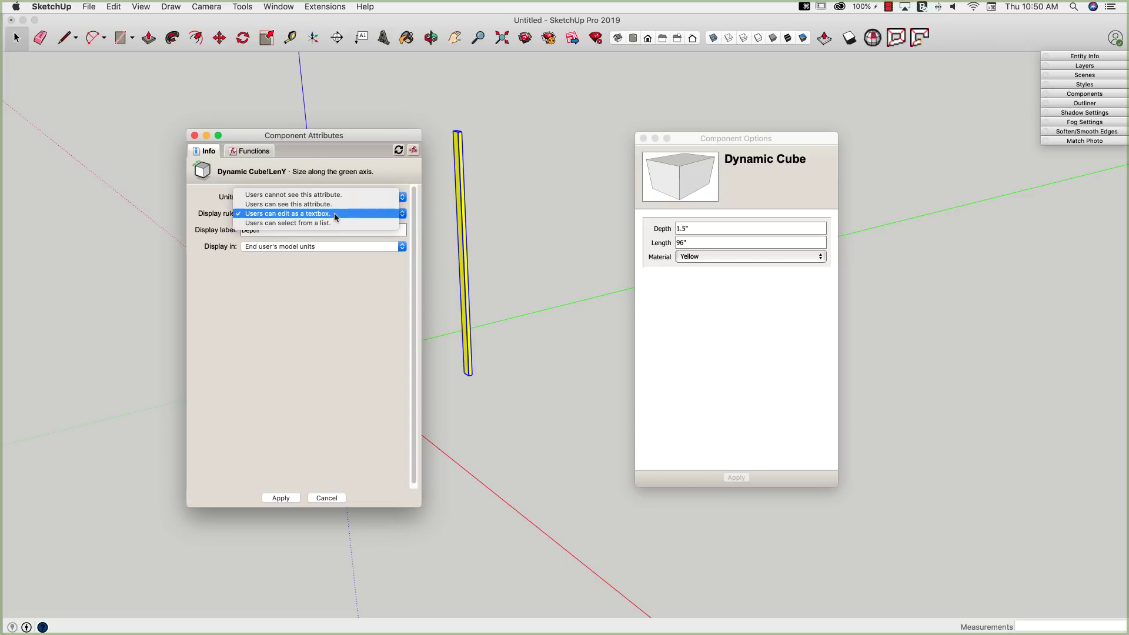
left_click(309, 195)
left_click(277, 498)
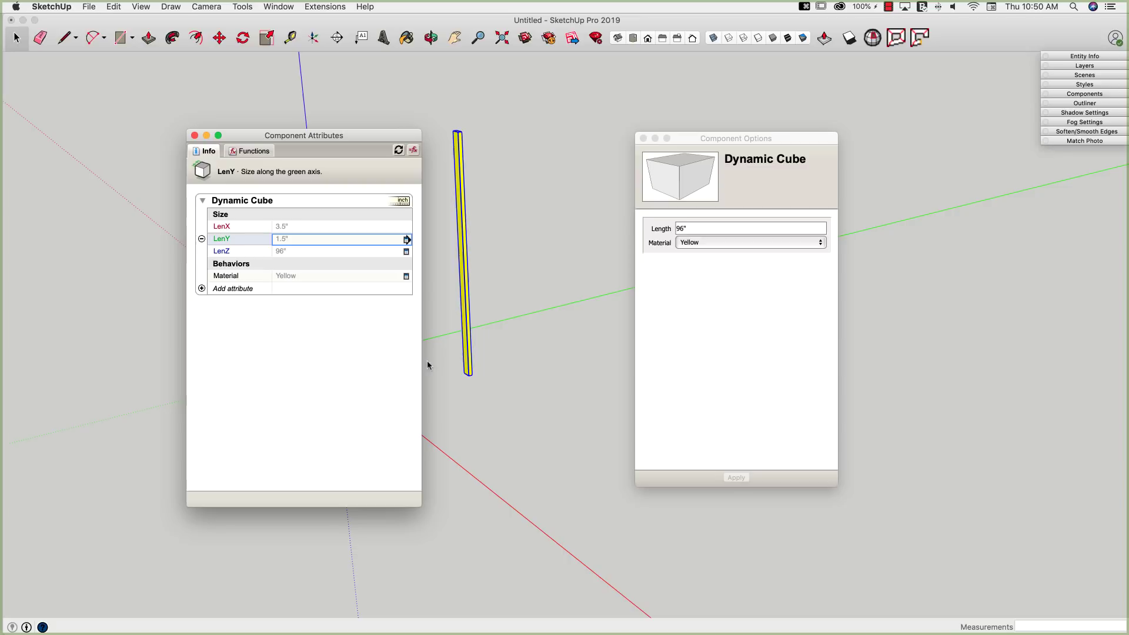
Set LenZ's display rule to "Users cannot see this attribute" and apply the settings.
left_click(406, 251)
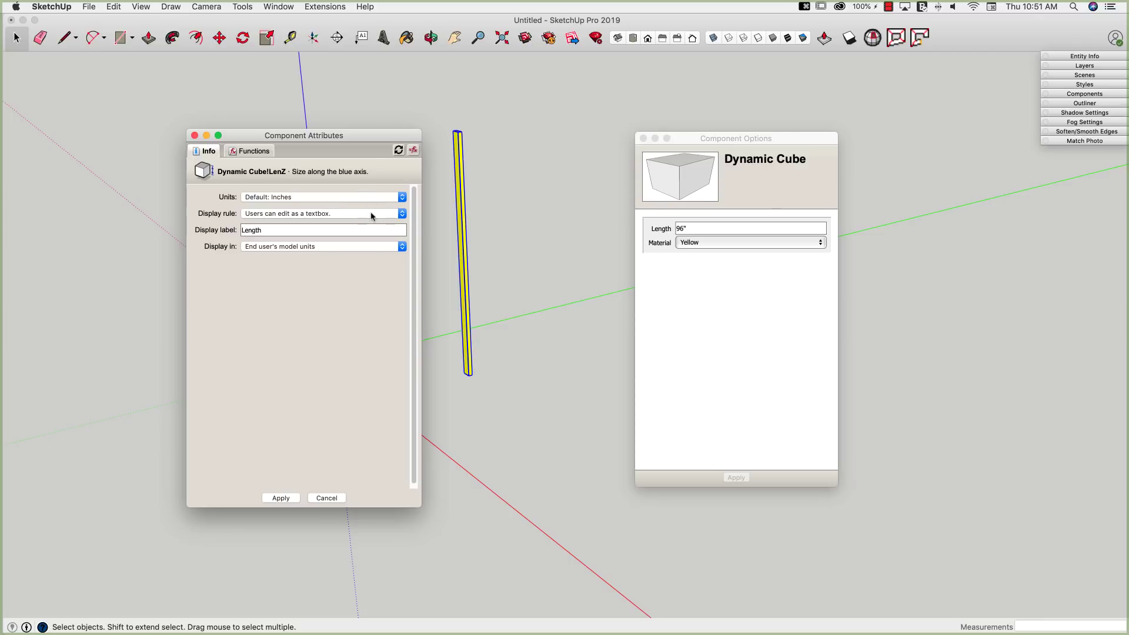
left_click(403, 214)
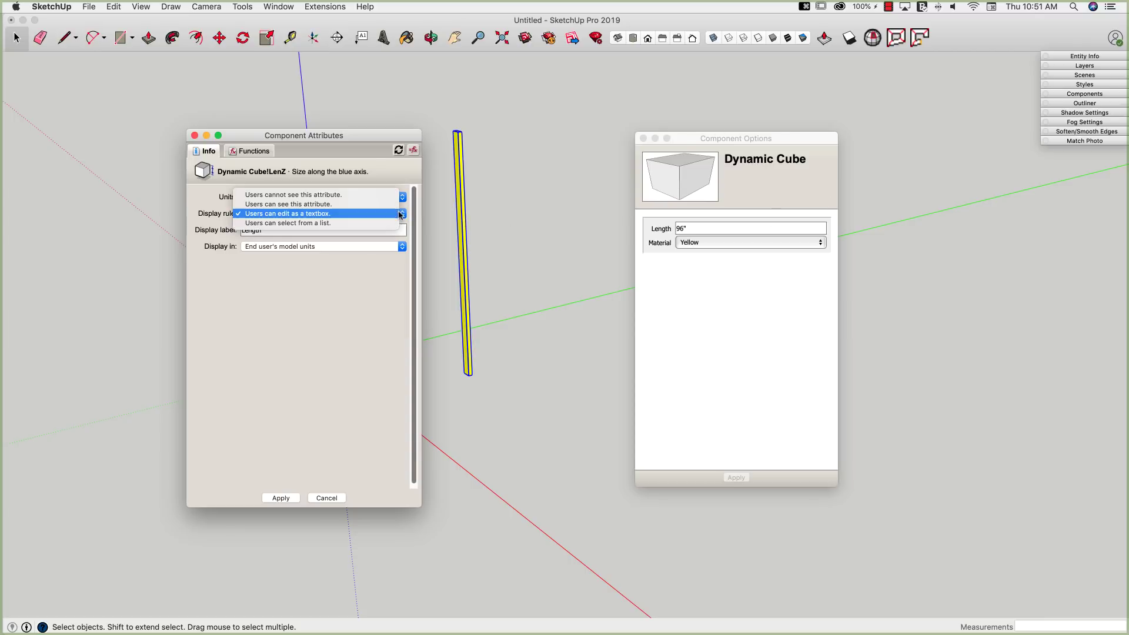
left_click(348, 196)
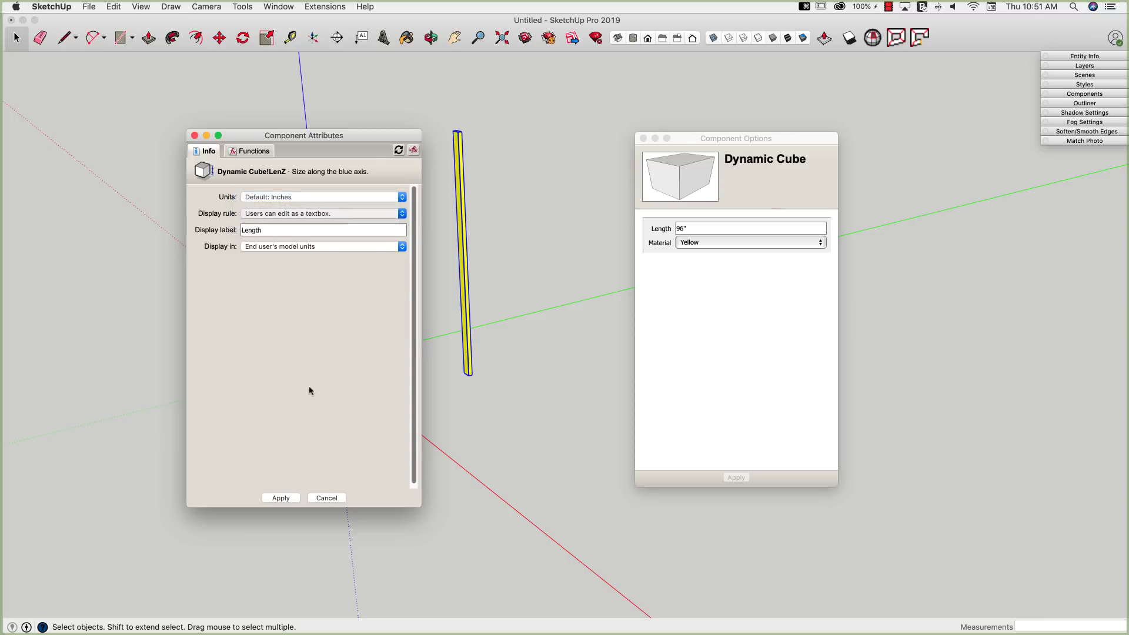
left_click(281, 498)
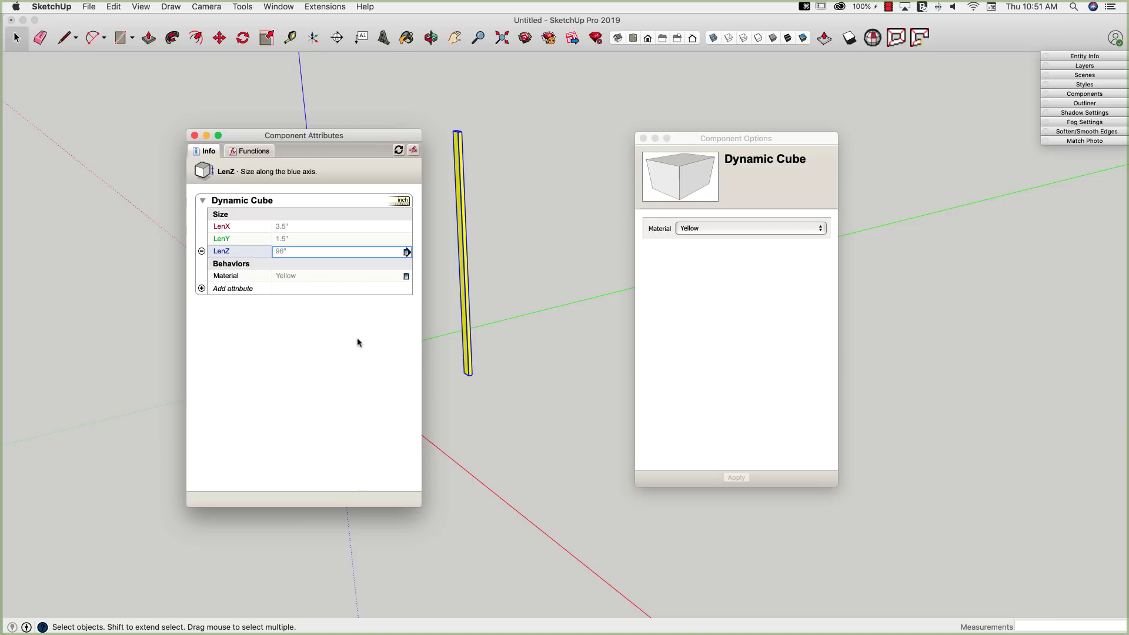
Add a custom attribute named Size to the Dynamic Cube and give it the value 24.
left_click(202, 288)
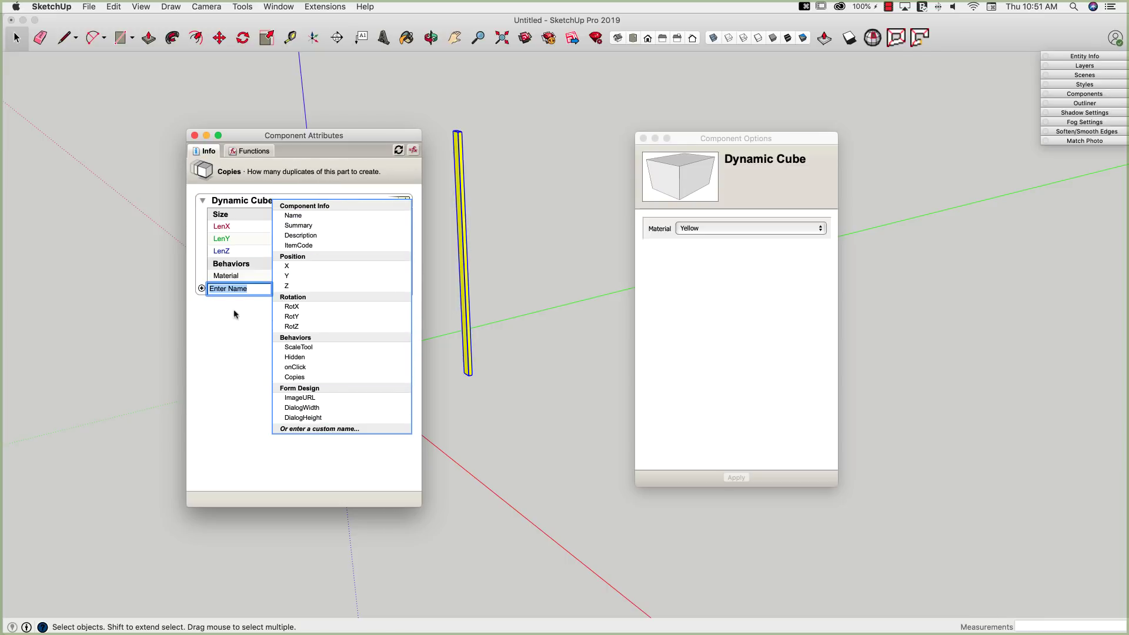
type("Size")
key("Return")
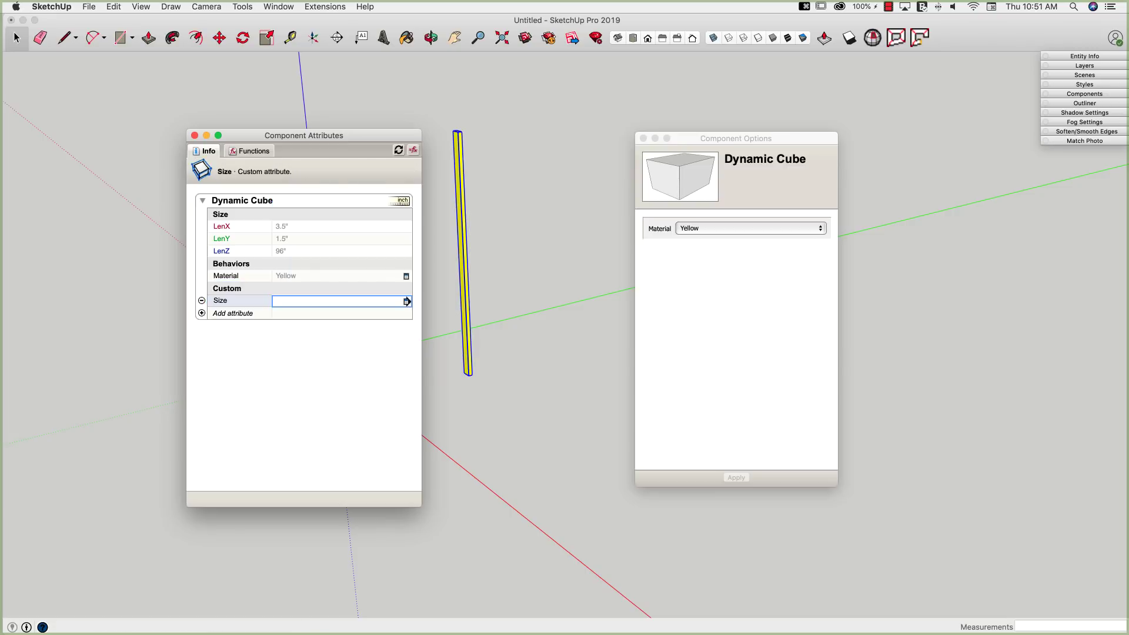
left_click(286, 302)
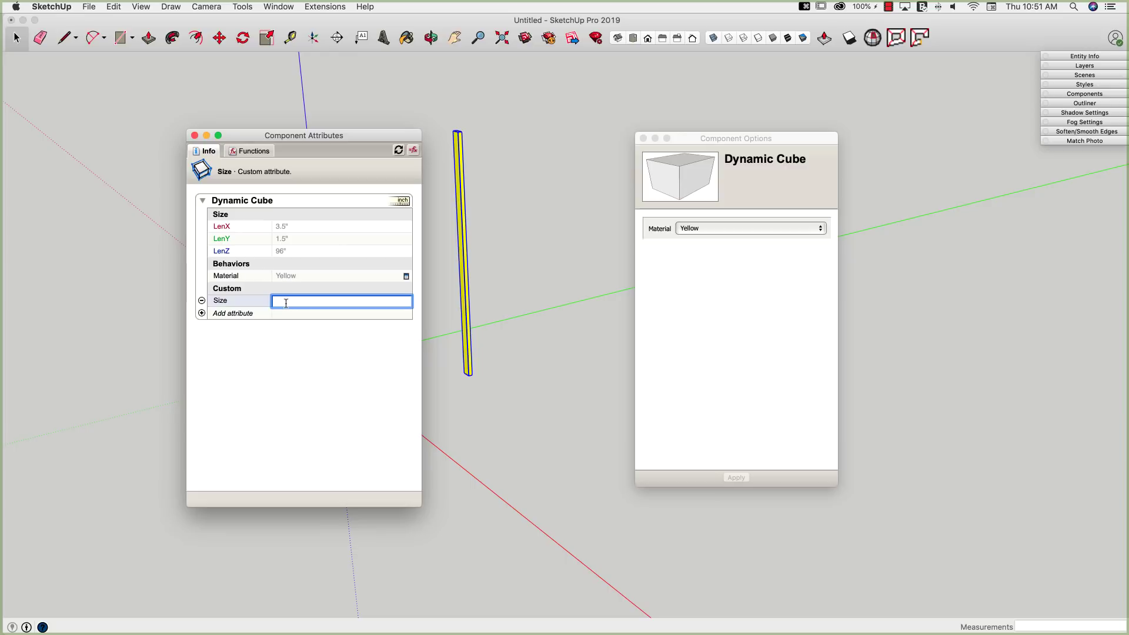
key("Return")
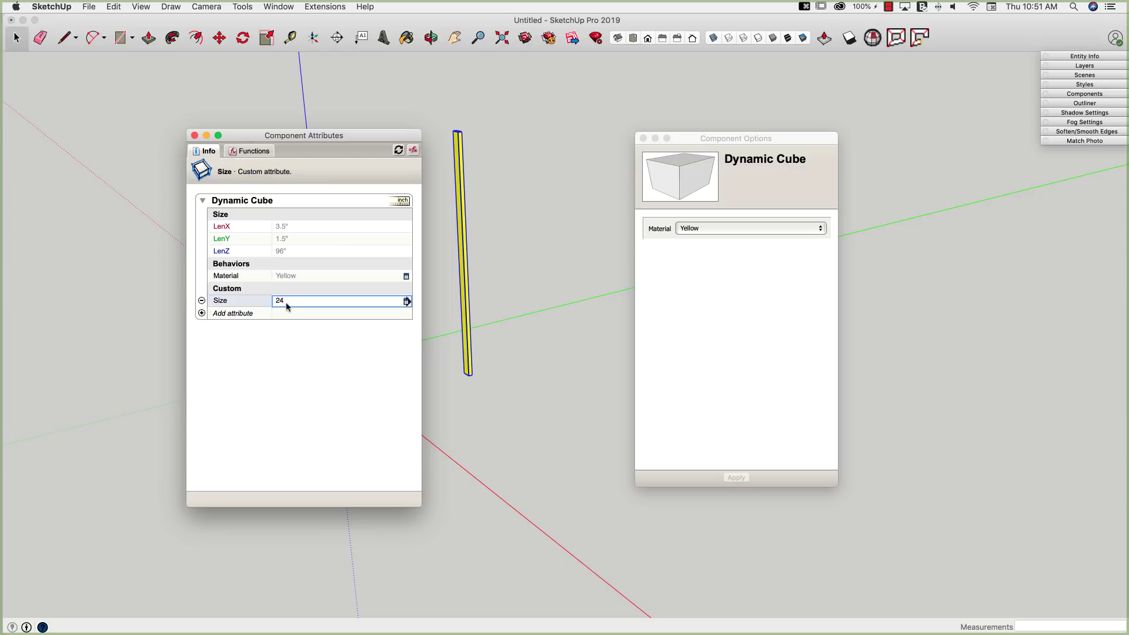
Make Size editable by users as a textbox, with units in Inches and display in End user's model units, and apply the settings.
left_click(405, 301)
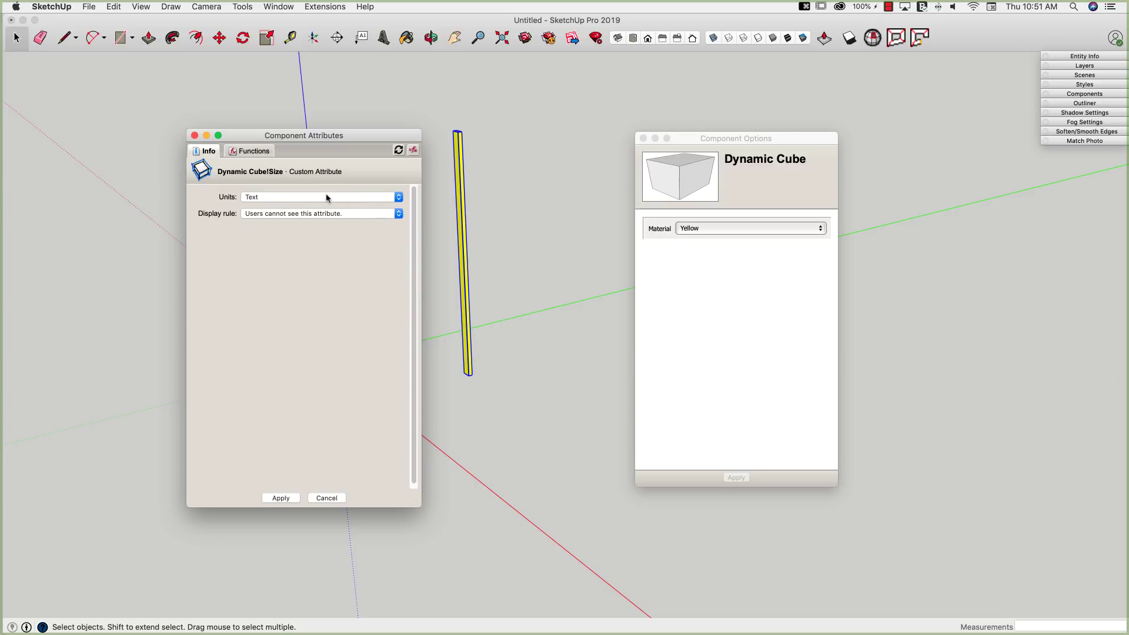
left_click(344, 198)
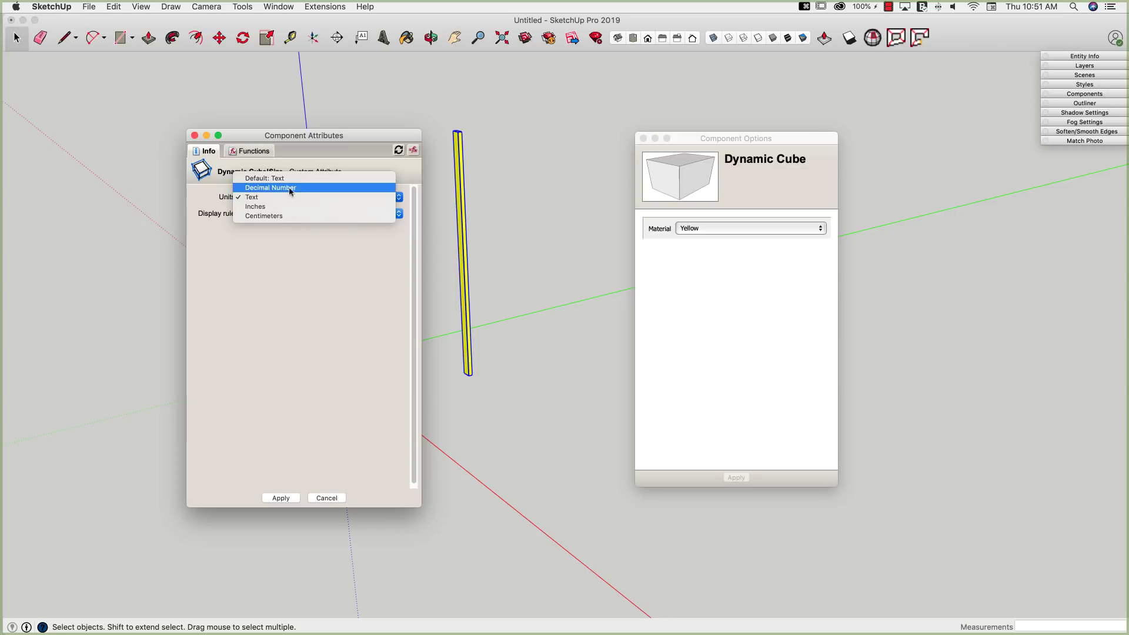
left_click(280, 248)
left_click(377, 215)
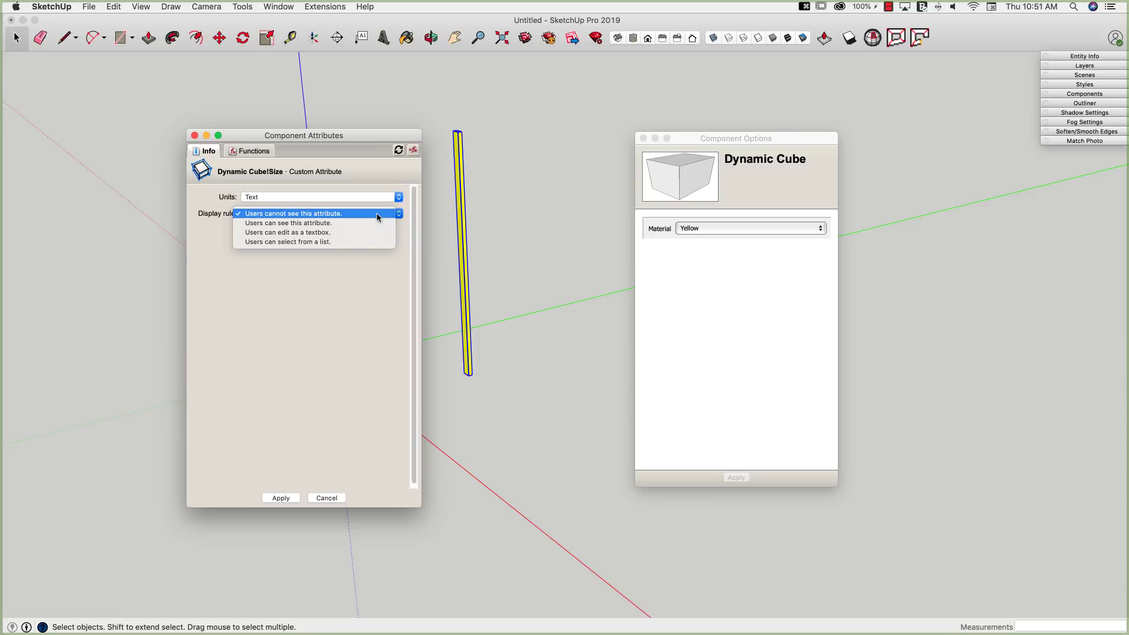
left_click(296, 234)
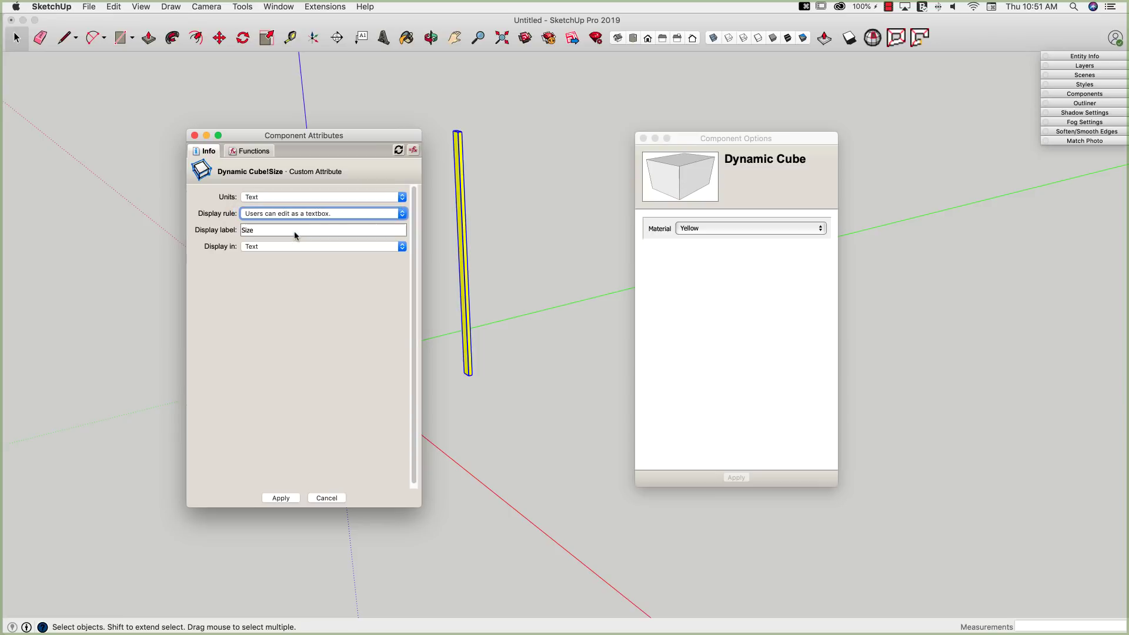
left_click(269, 247)
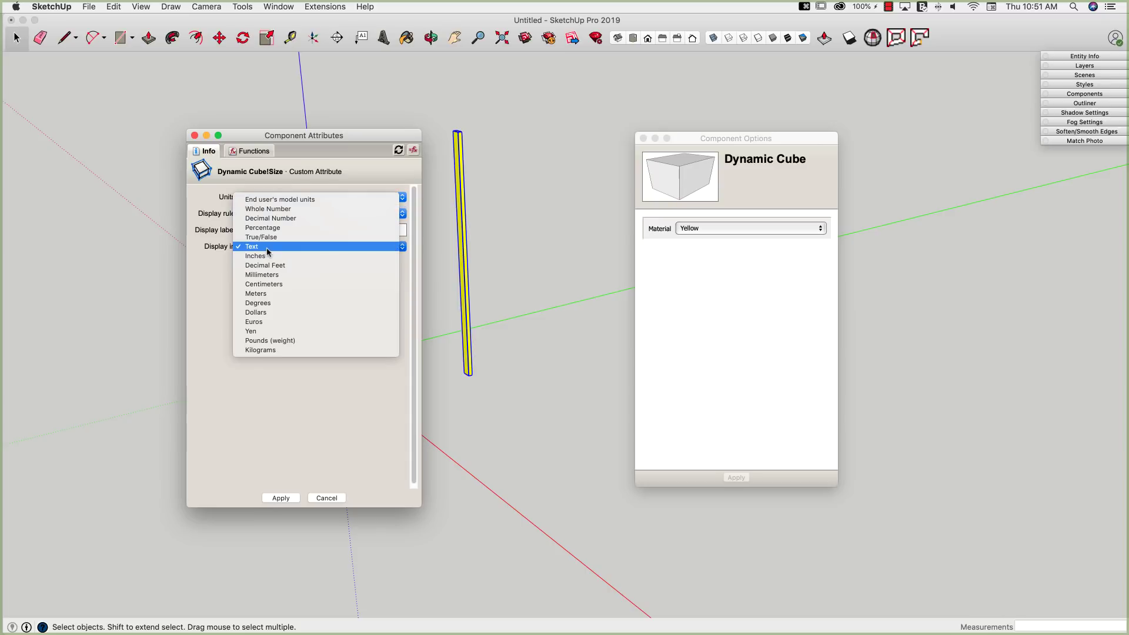
left_click(267, 200)
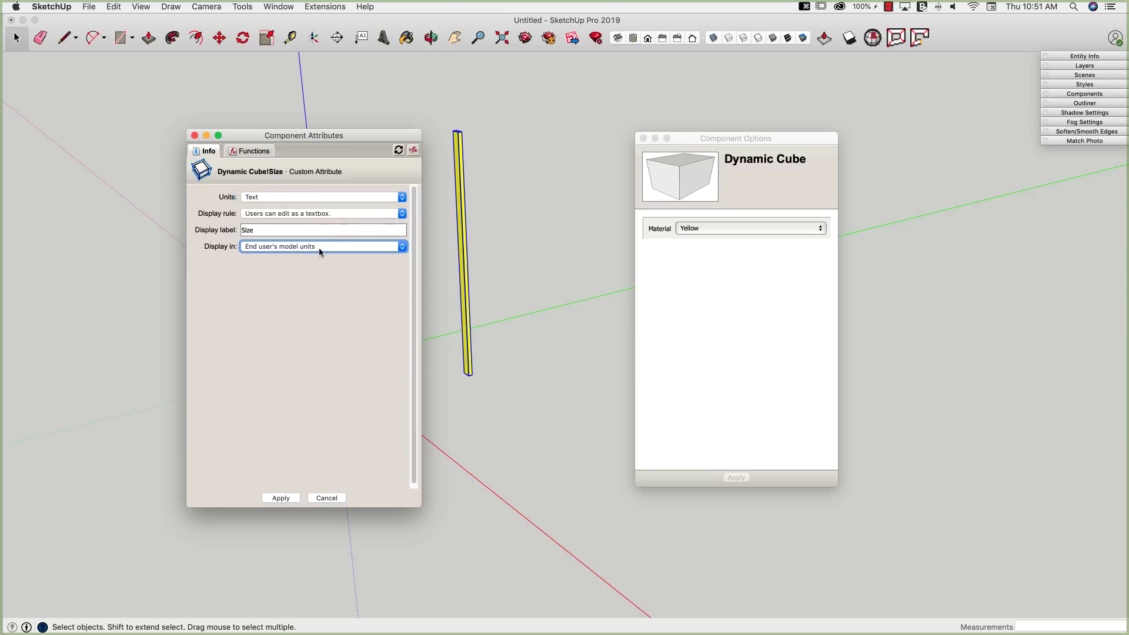
left_click(269, 200)
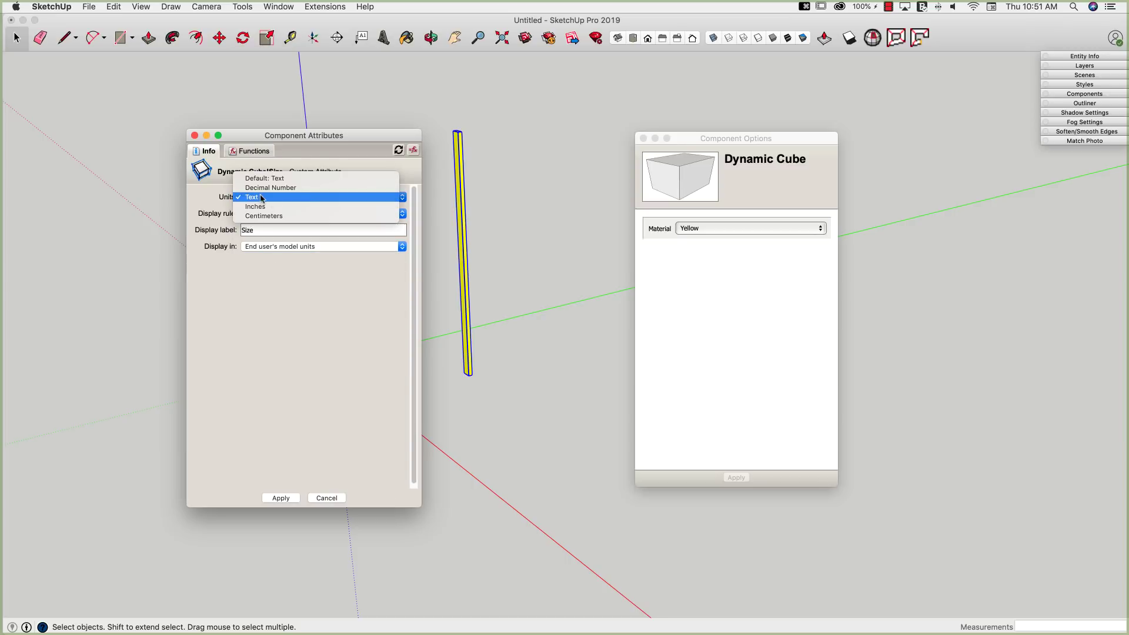
left_click(261, 208)
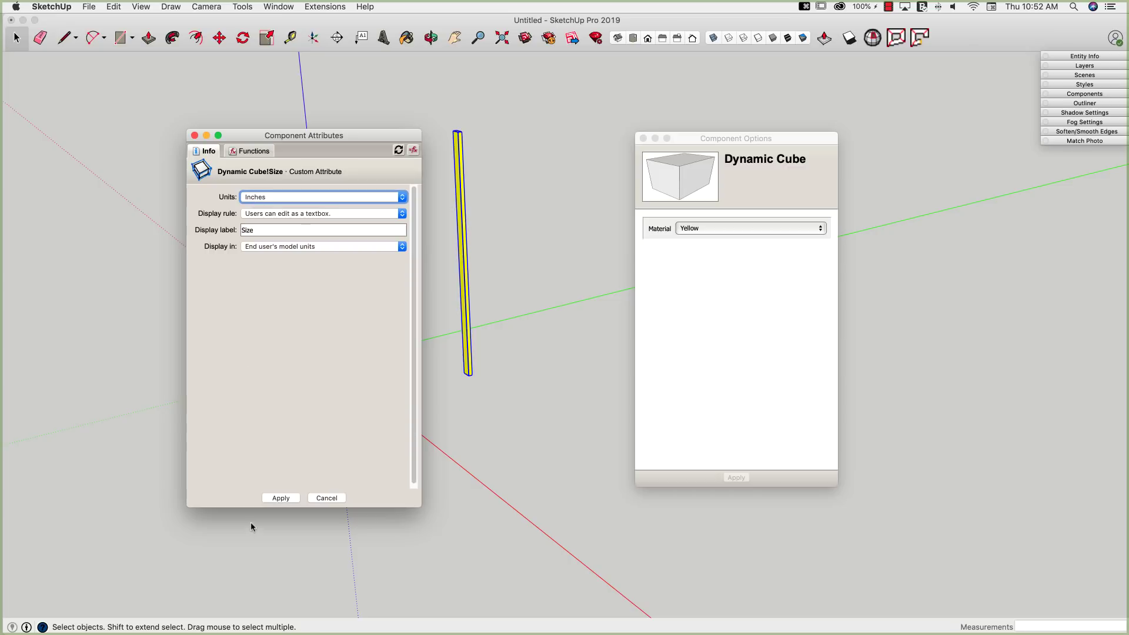
left_click(281, 498)
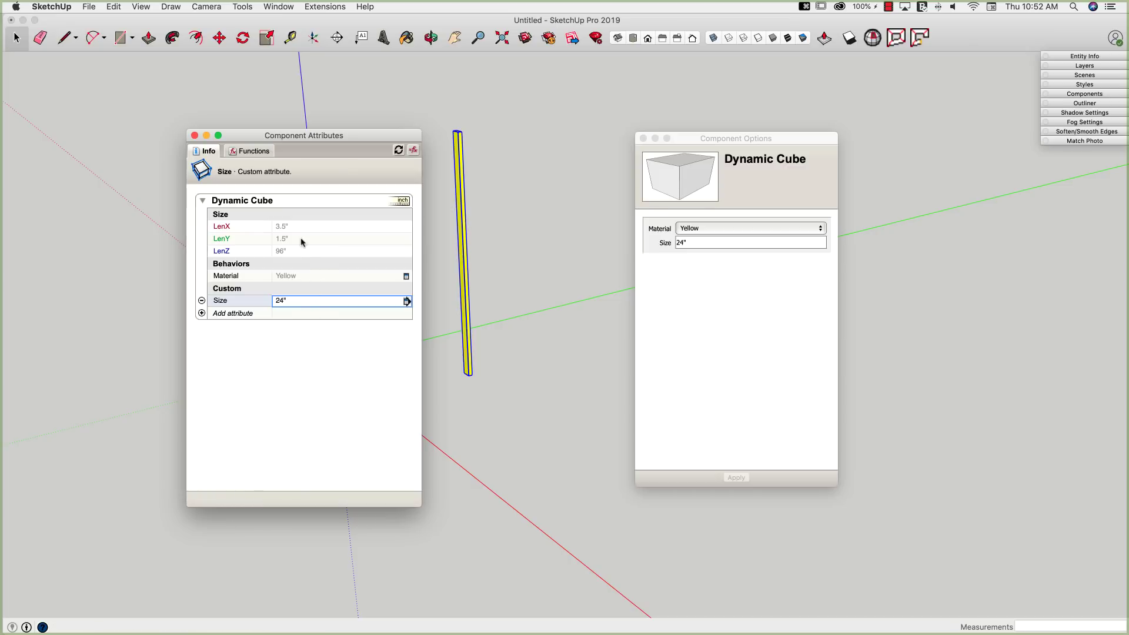
Drive the Dynamic Cube's LenX attribute with the formula =Size.
left_click(287, 228)
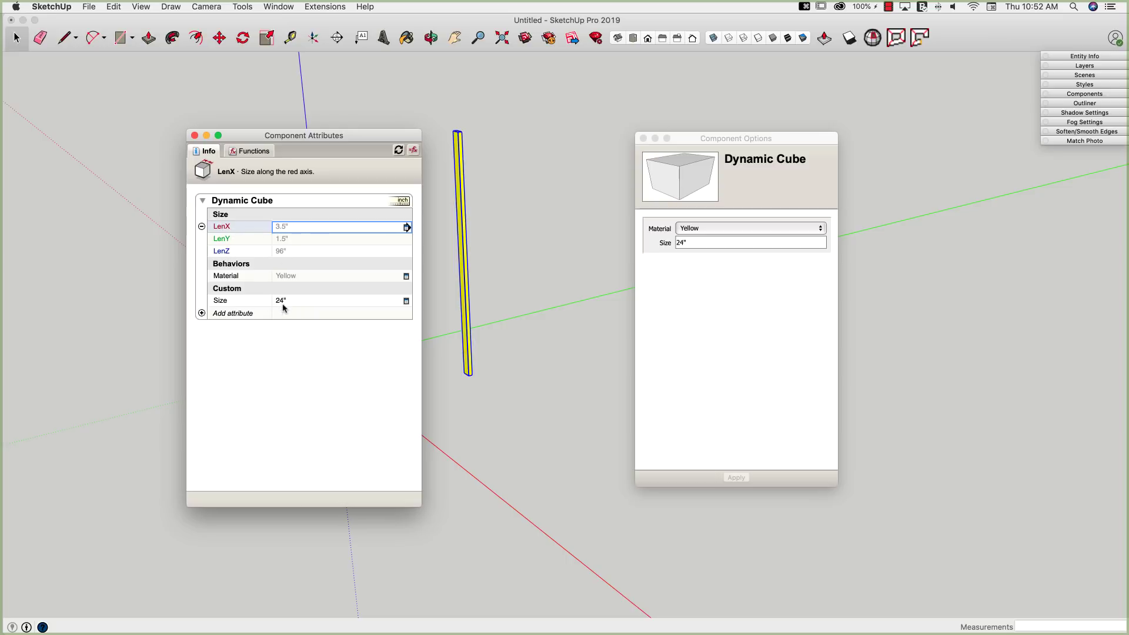
left_click(295, 228)
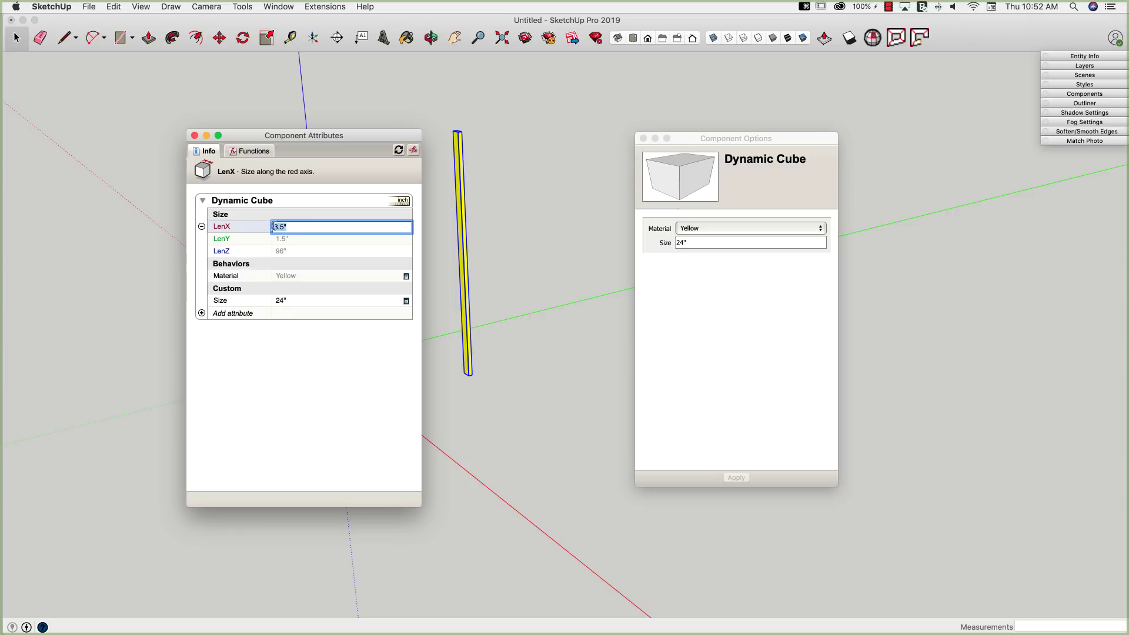
type("=Size")
key("Return")
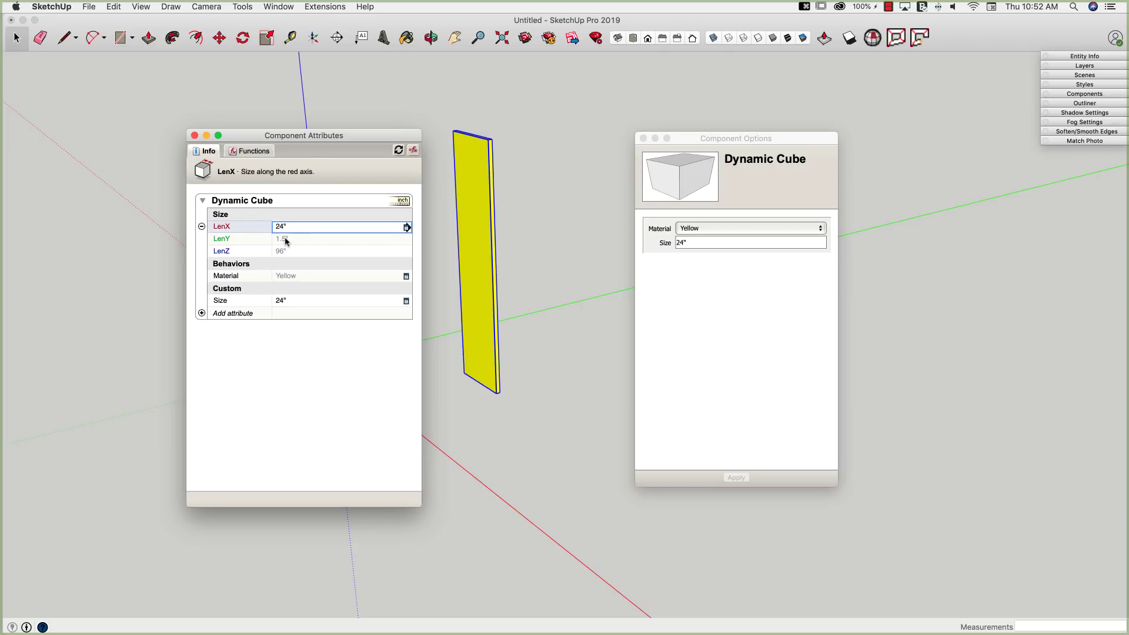
Enter the formula =Size for both the LenY and LenZ attributes of the Dynamic Cube.
left_click(285, 240)
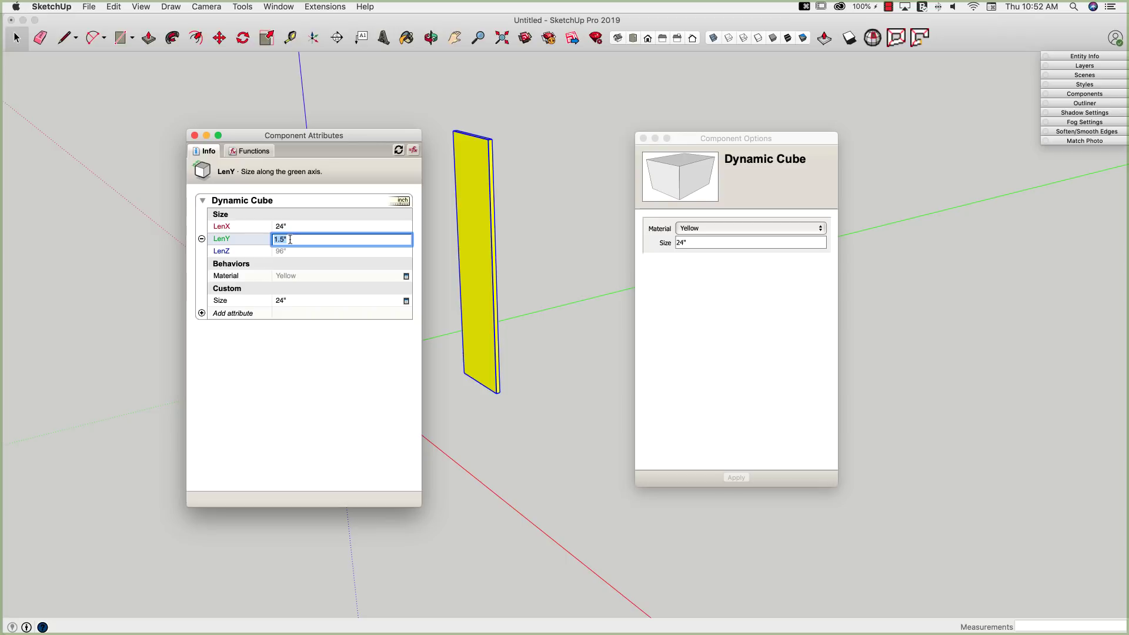
type("=Size")
key("Return")
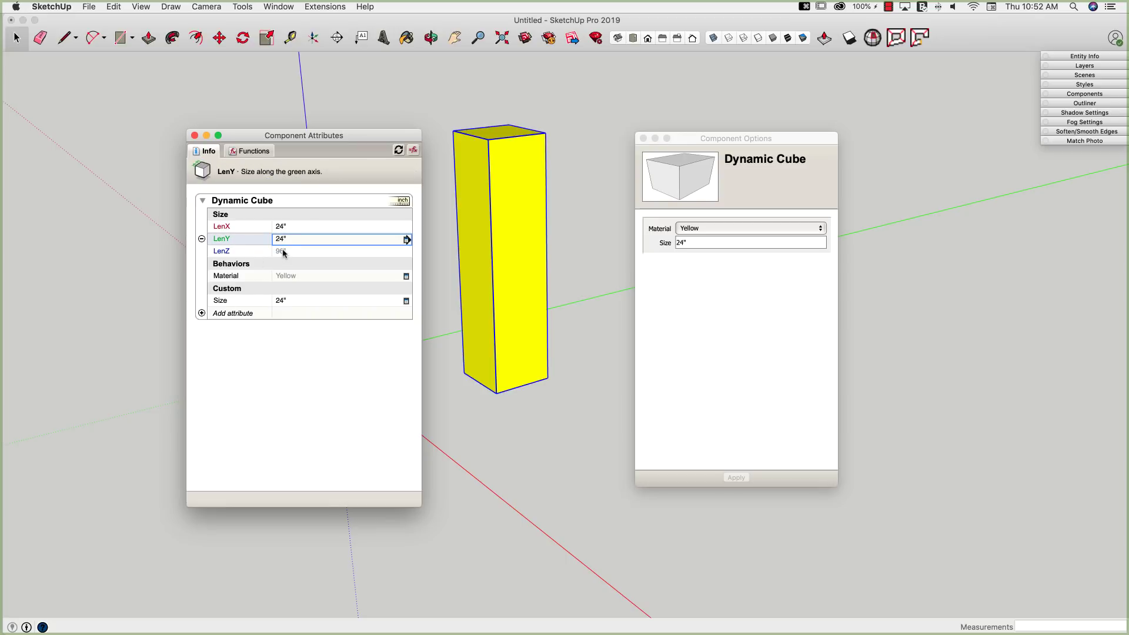
left_click(282, 251)
left_click_drag(296, 248, 268, 256)
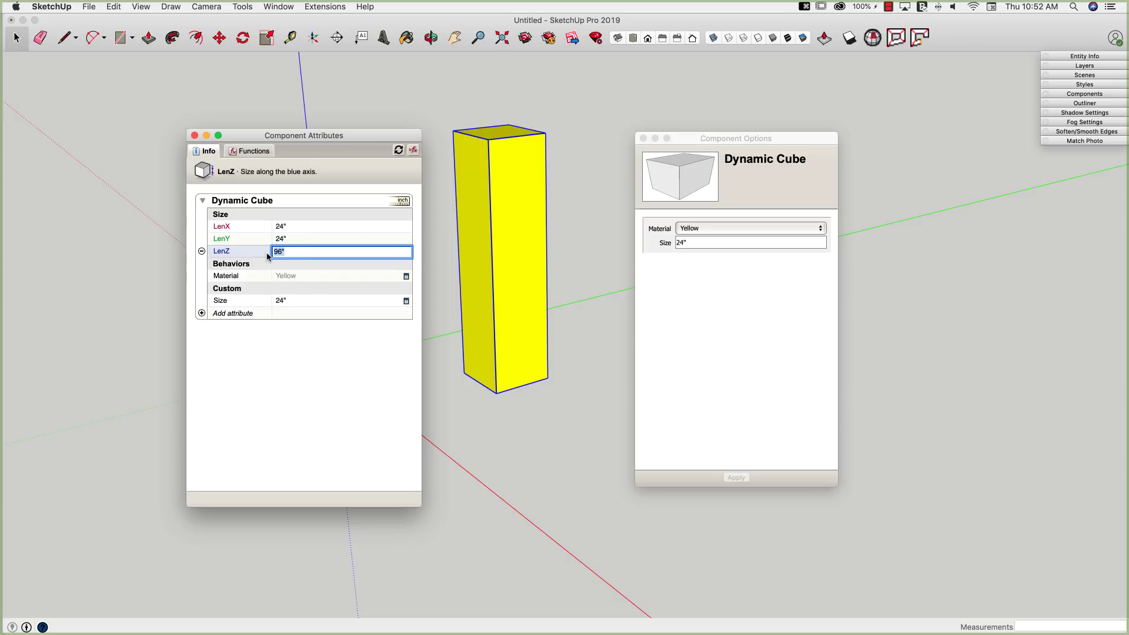
type("=Size")
key("Return")
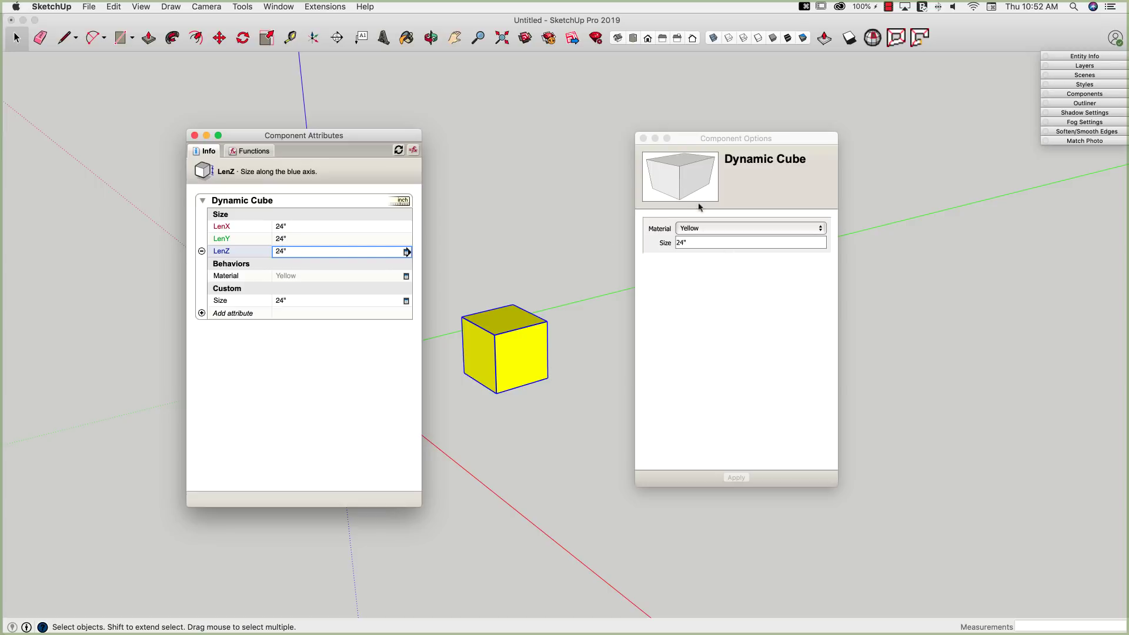
Test the cube's scaling by setting Size to 36 inches in the component options.
left_click(727, 245)
left_click_drag(727, 245, 646, 243)
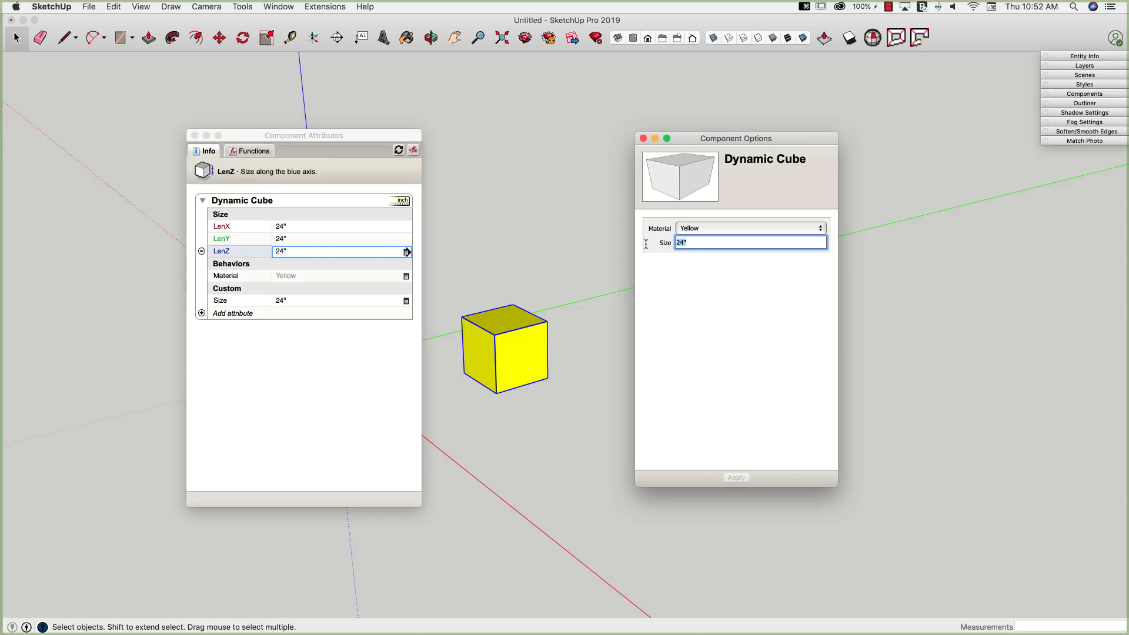
type("36")
key("Return")
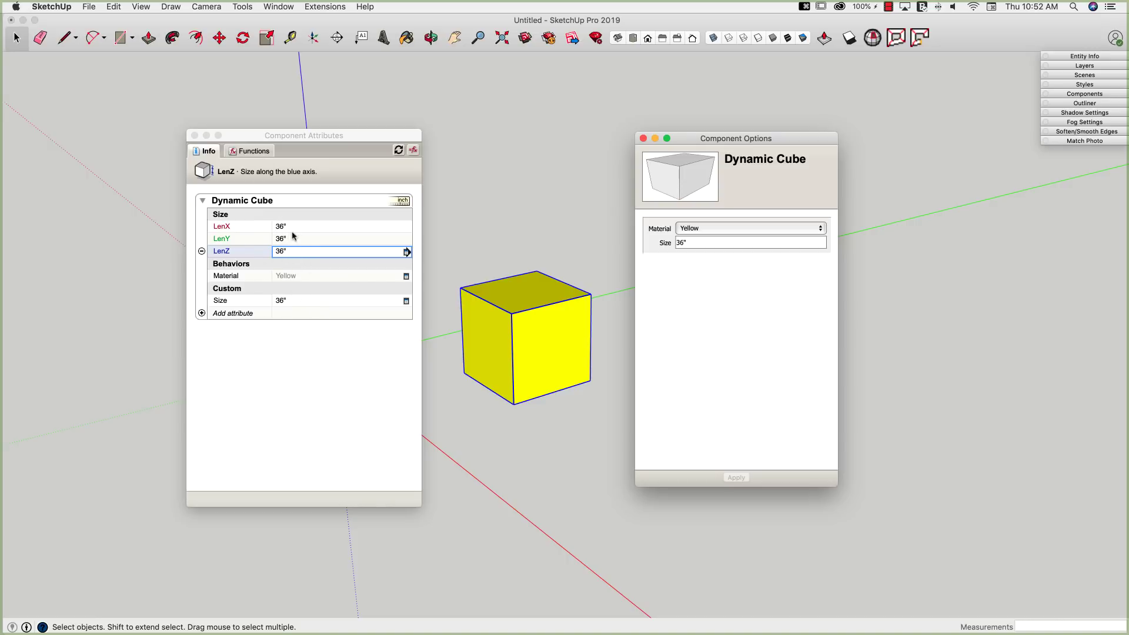
Switch the Dynamic Cube's attribute list to show formulas instead of calculated values.
left_click(281, 303)
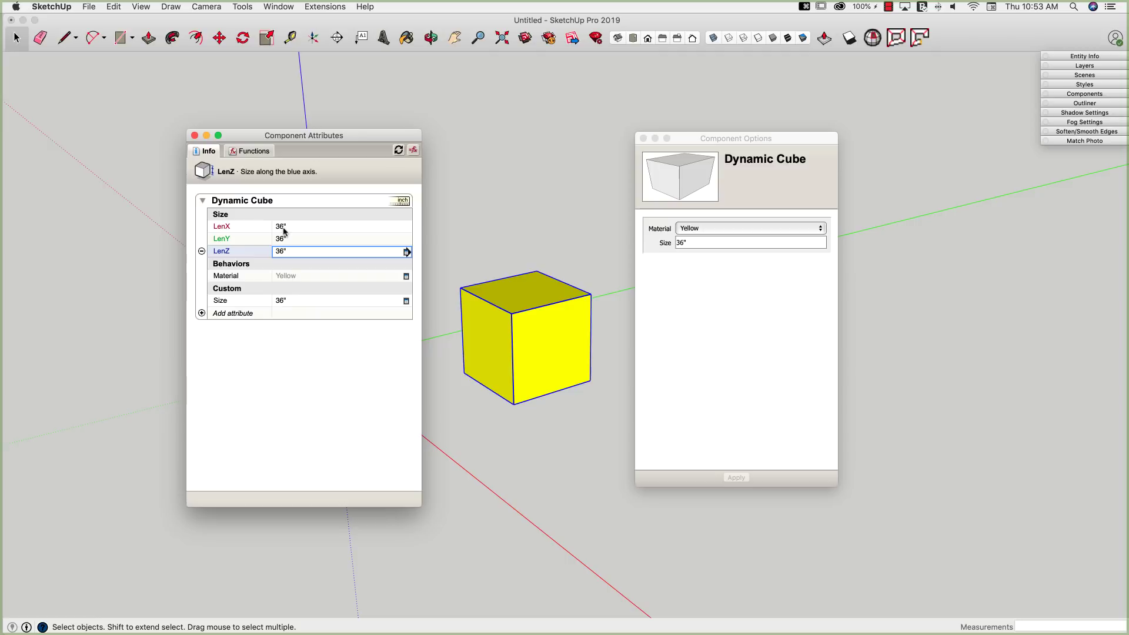
left_click(294, 277)
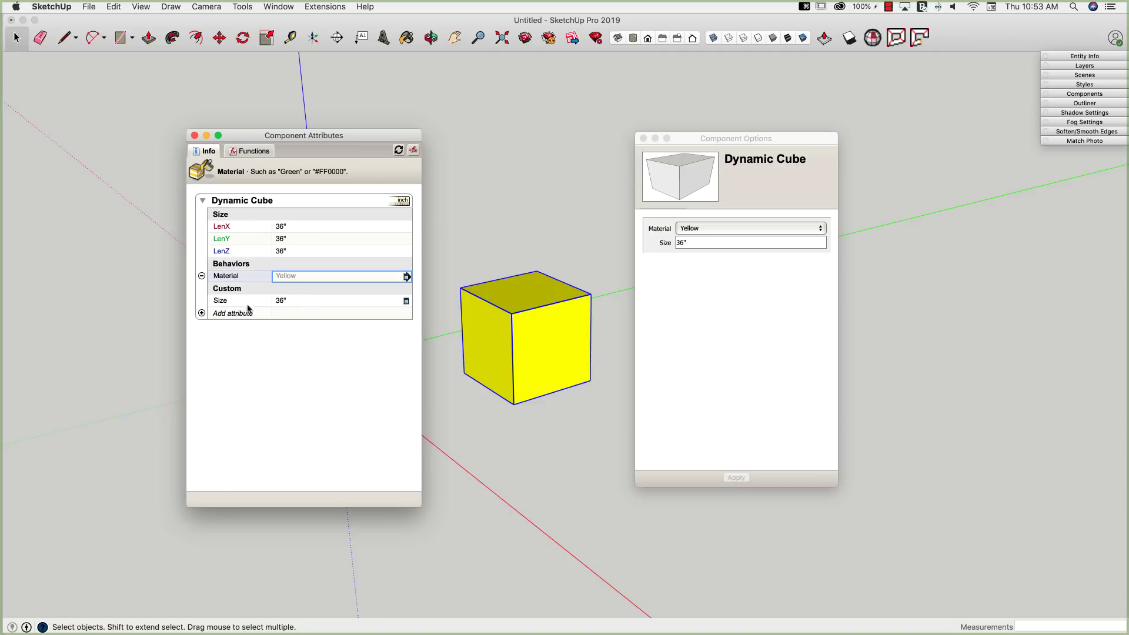
left_click(414, 151)
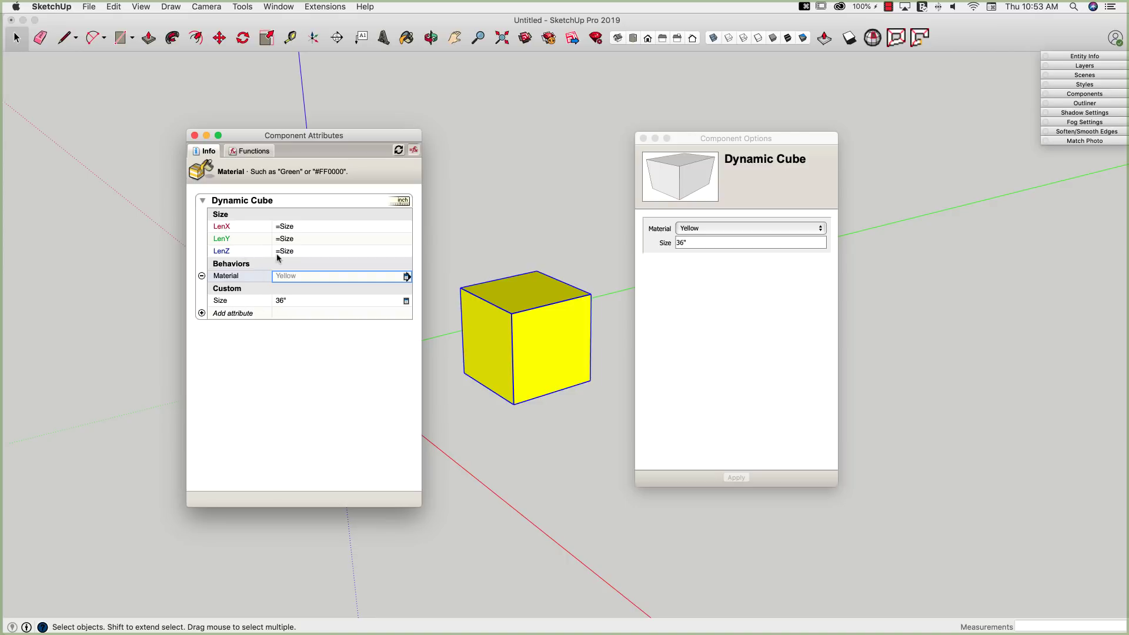
Set the cube's Size to 48 inches in the component options and move that window clear of the model.
left_click(696, 244)
left_click_drag(699, 242, 647, 241)
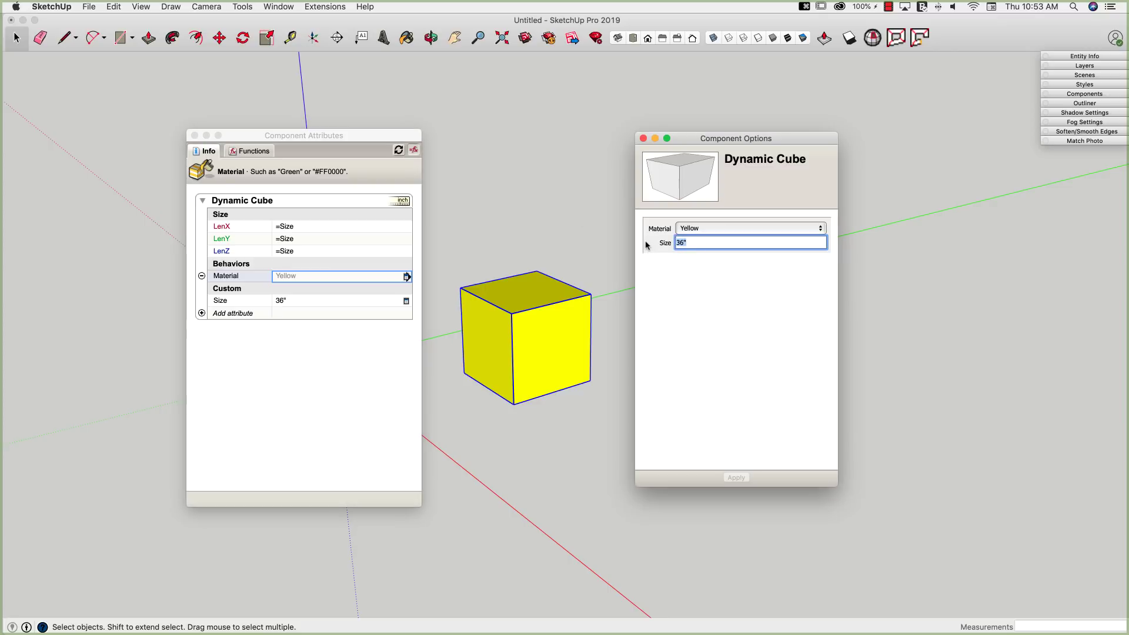
type("48")
key("Return")
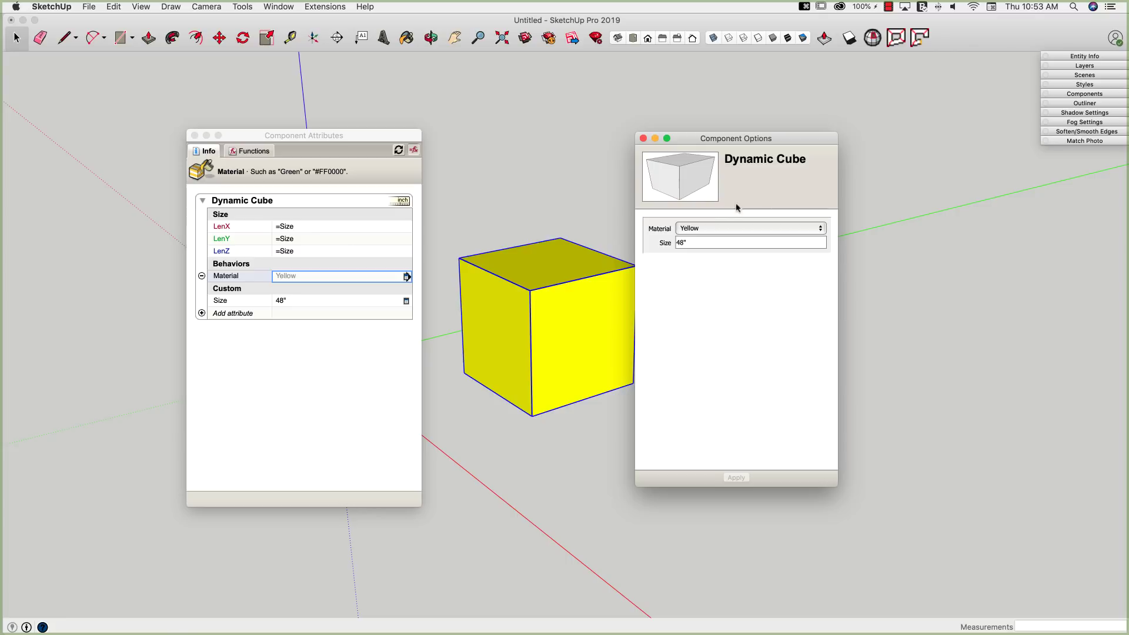
left_click_drag(727, 139, 763, 139)
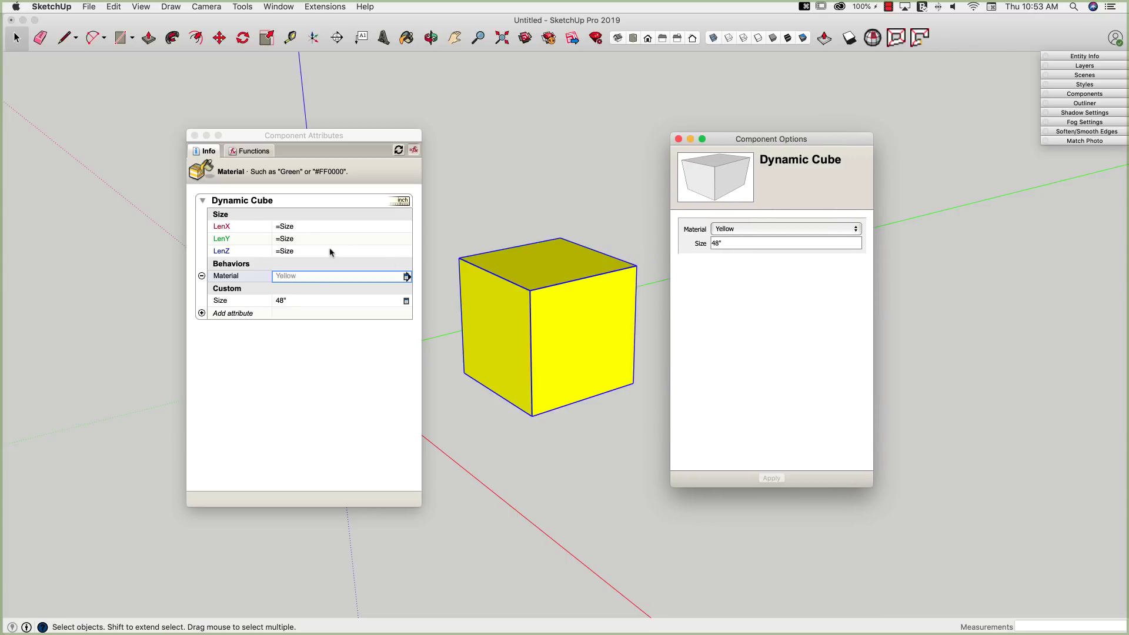